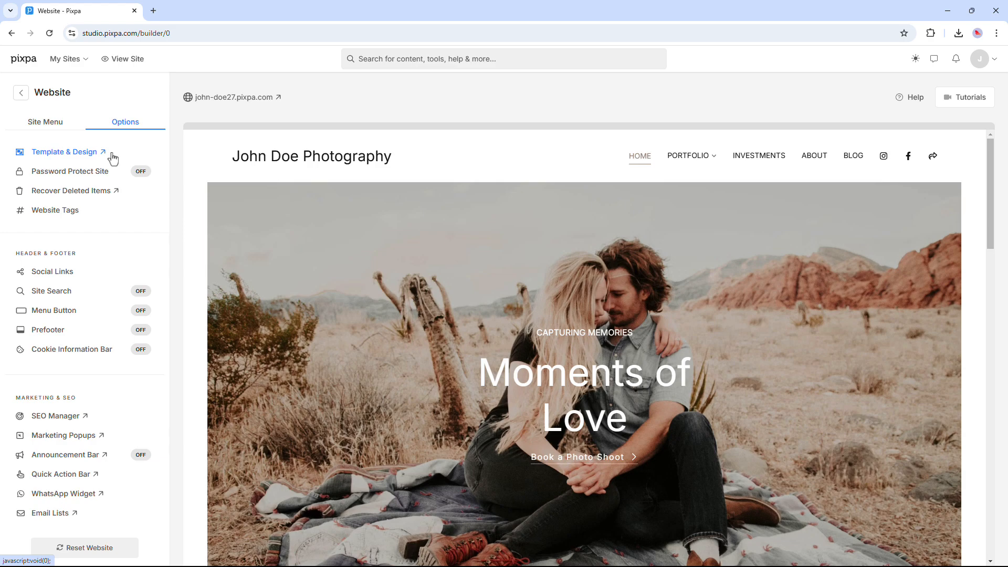
- Browse the style categories in the Design sidebar, then close the Customise Style tab
{"action": "left_click", "coordinate": [113, 156]}
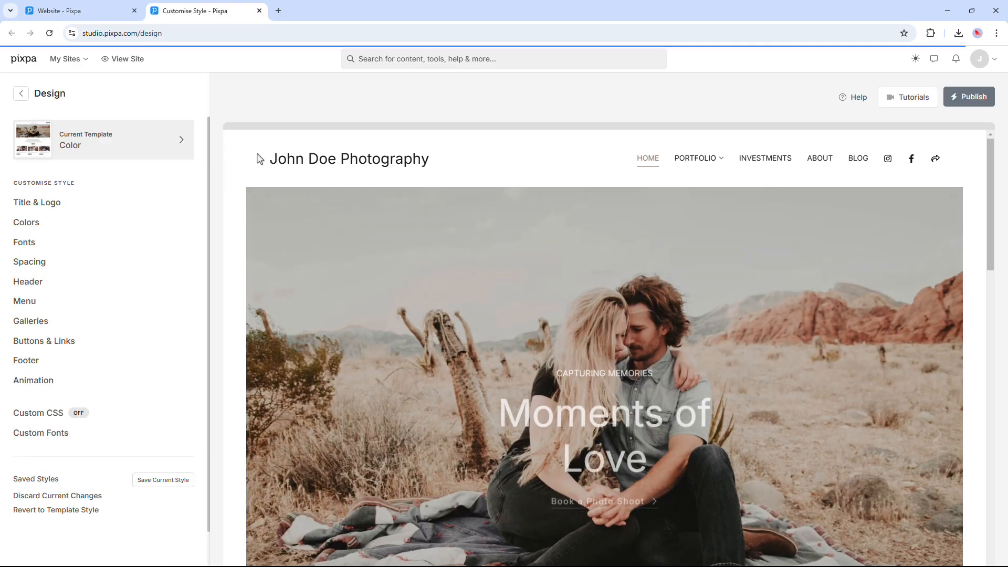
{"action": "scroll", "coordinate": [177, 203], "scroll_direction": "down", "scroll_amount": 2}
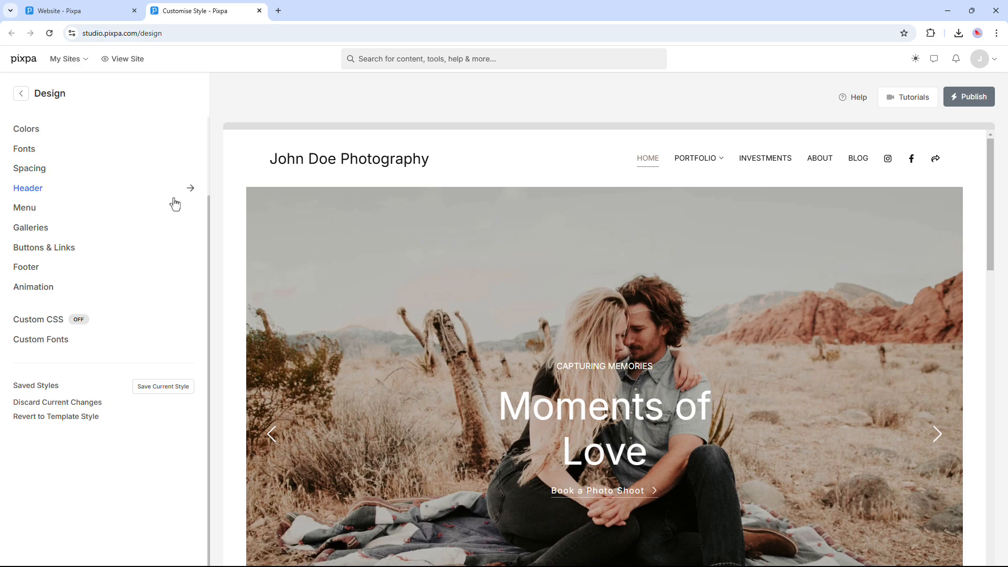
{"action": "scroll", "coordinate": [174, 202], "scroll_direction": "up", "scroll_amount": 2}
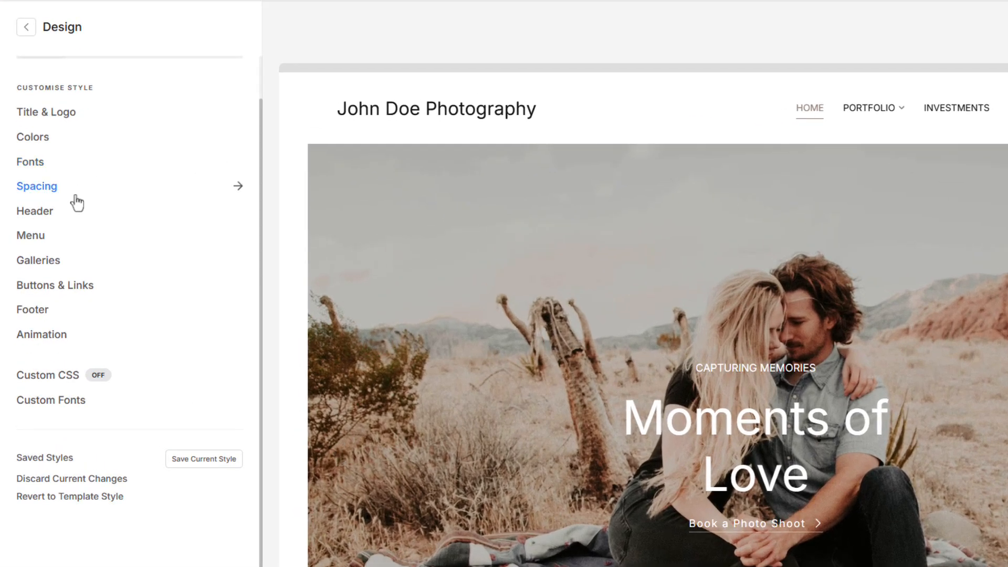
{"action": "scroll", "coordinate": [74, 200], "scroll_direction": "down", "scroll_amount": 1}
{"action": "scroll", "coordinate": [74, 199], "scroll_direction": "up", "scroll_amount": 2}
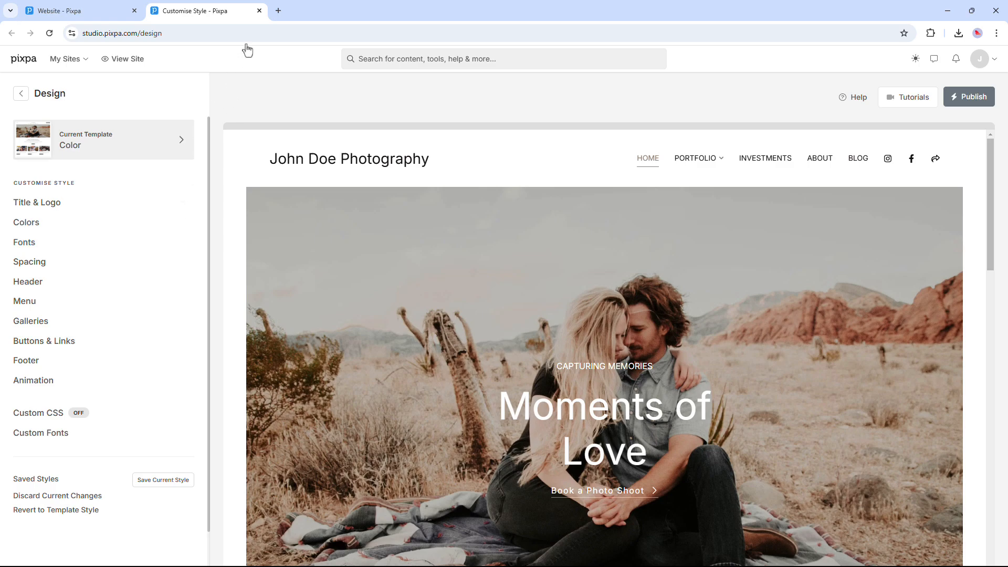
{"action": "left_click", "coordinate": [259, 11]}
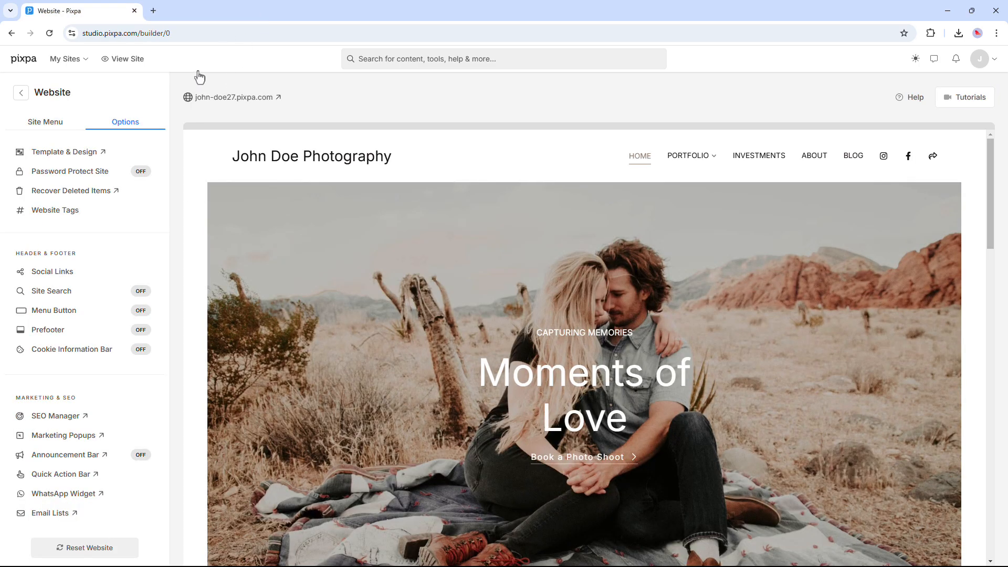
- Set the site to Password Protected with a site password, save, and preview the visitor prompt
{"action": "left_click", "coordinate": [94, 171]}
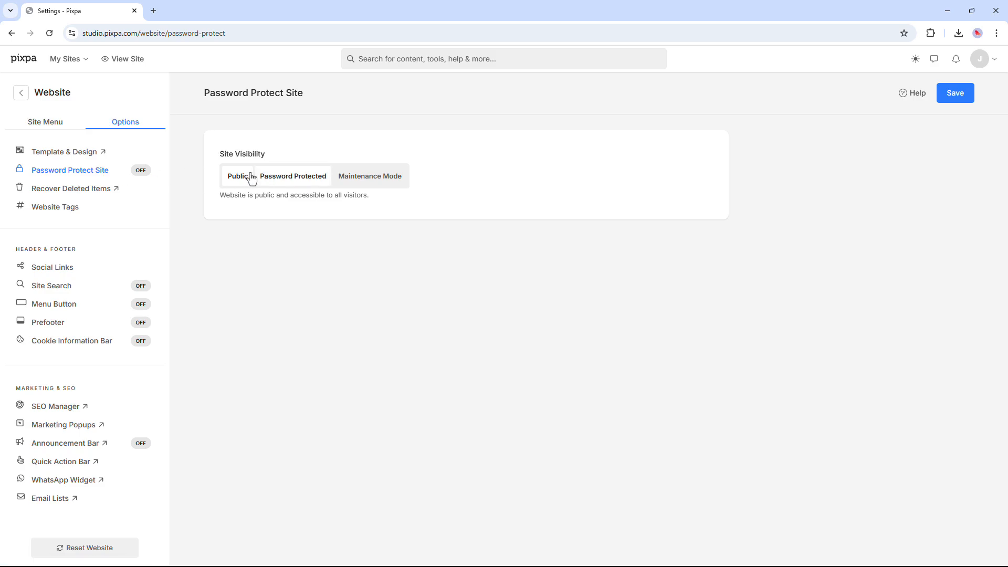
{"action": "left_click", "coordinate": [286, 183]}
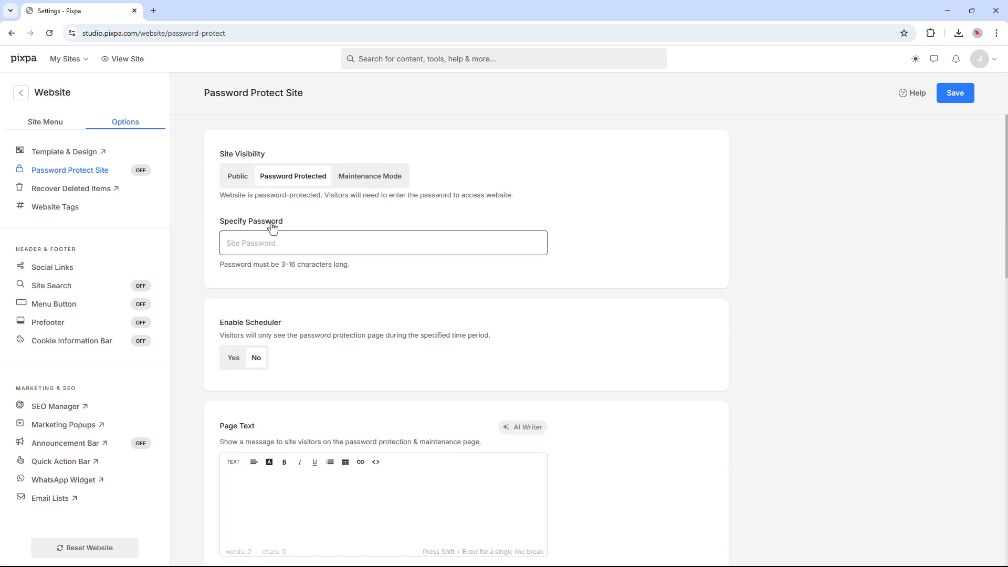
{"action": "left_click", "coordinate": [266, 245]}
{"action": "type", "text": "1234"}
{"action": "left_click", "coordinate": [948, 100]}
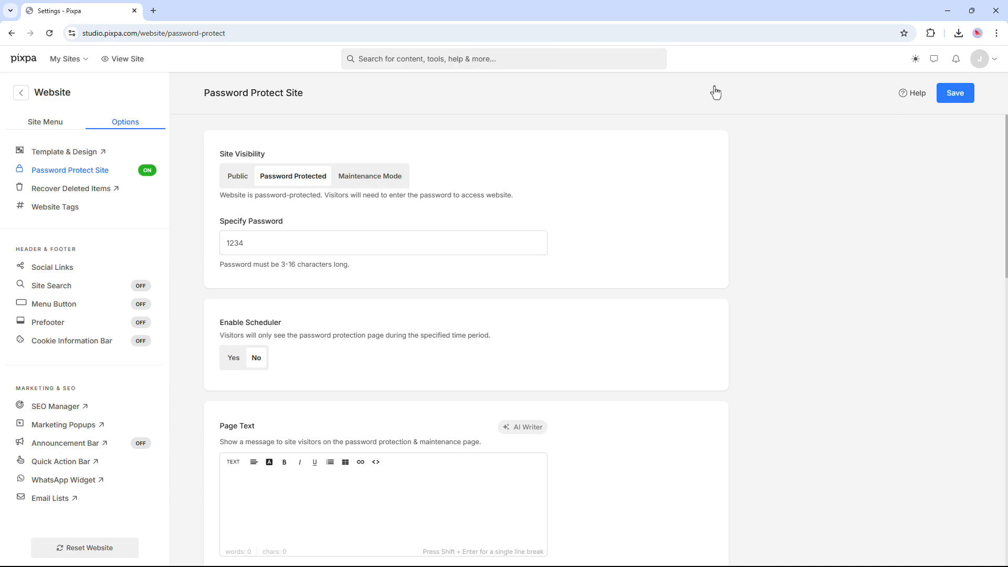
{"action": "left_click", "coordinate": [136, 65]}
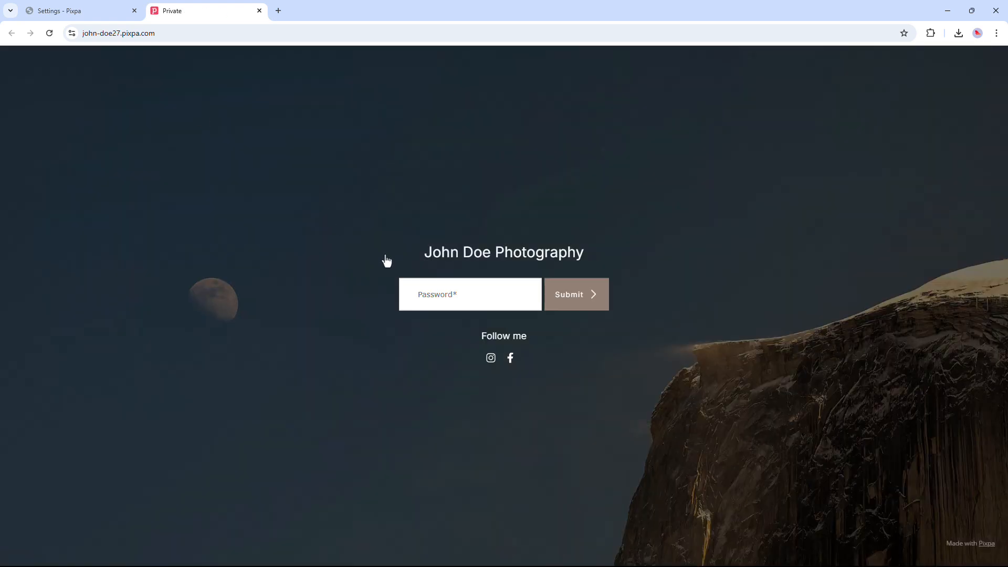
{"action": "left_click", "coordinate": [258, 17]}
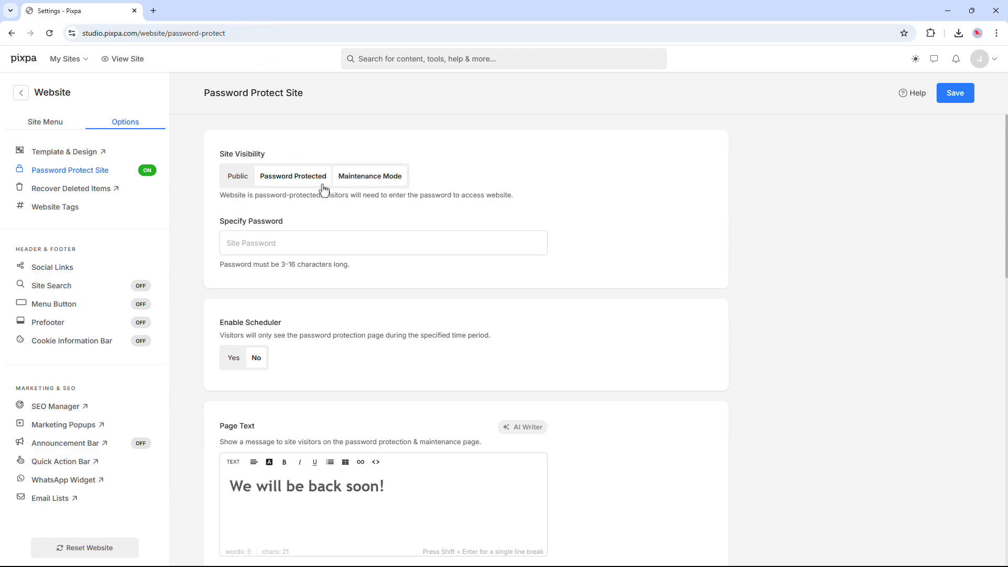
- Set Site Visibility to Maintenance Mode, save, and preview the 'We will be back soon!' page
{"action": "left_click", "coordinate": [370, 184]}
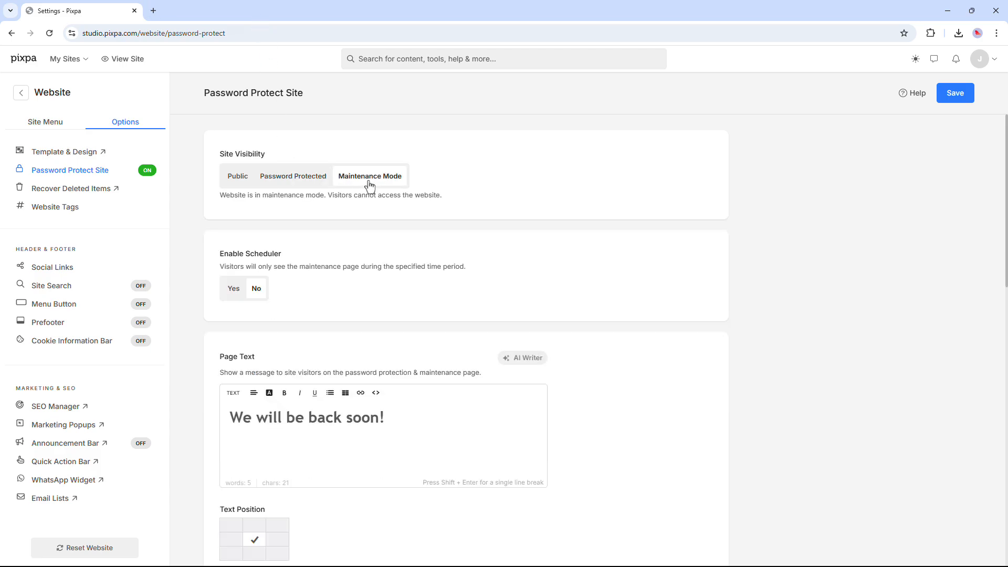
{"action": "scroll", "coordinate": [374, 259], "scroll_direction": "down", "scroll_amount": 1}
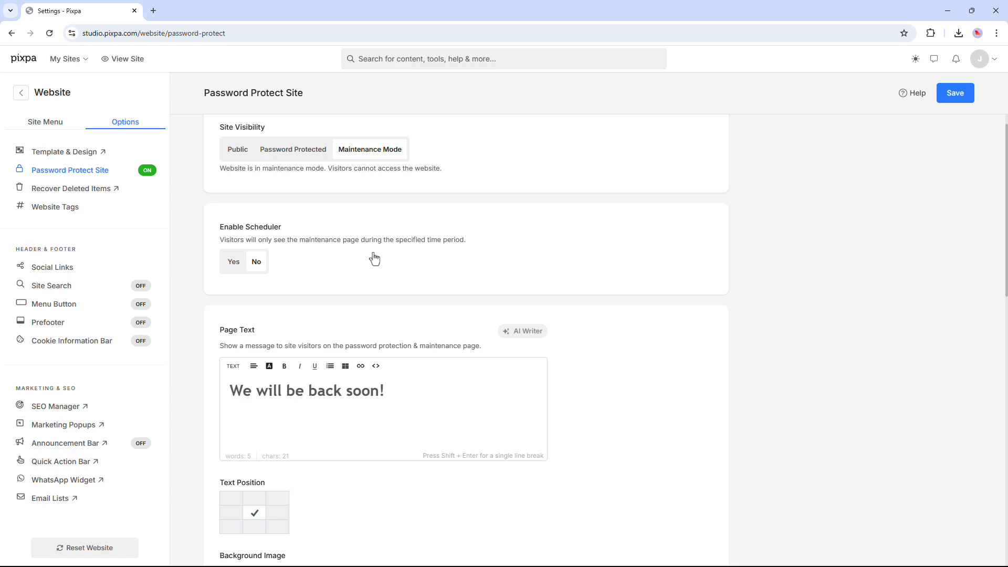
{"action": "scroll", "coordinate": [374, 258], "scroll_direction": "up", "scroll_amount": 1}
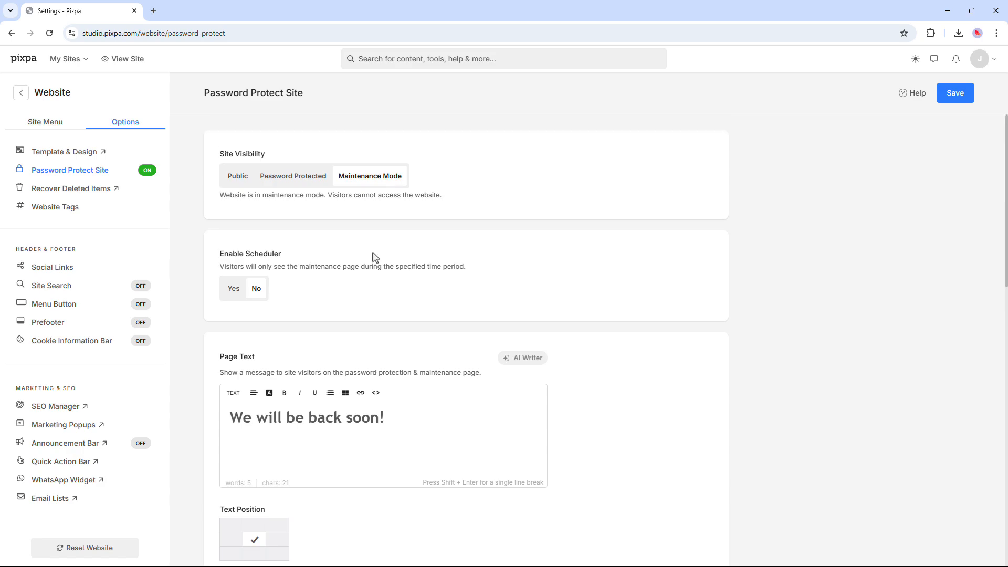
{"action": "left_click", "coordinate": [950, 100]}
{"action": "left_click", "coordinate": [119, 60]}
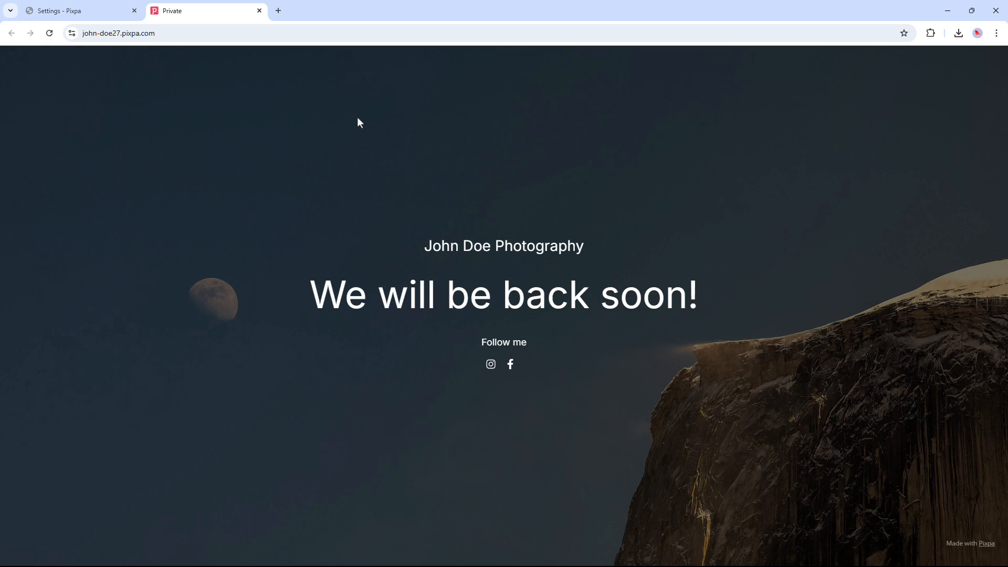
{"action": "left_click", "coordinate": [259, 10]}
- Hide the social links on the maintenance page
{"action": "scroll", "coordinate": [405, 286], "scroll_direction": "down", "scroll_amount": 3}
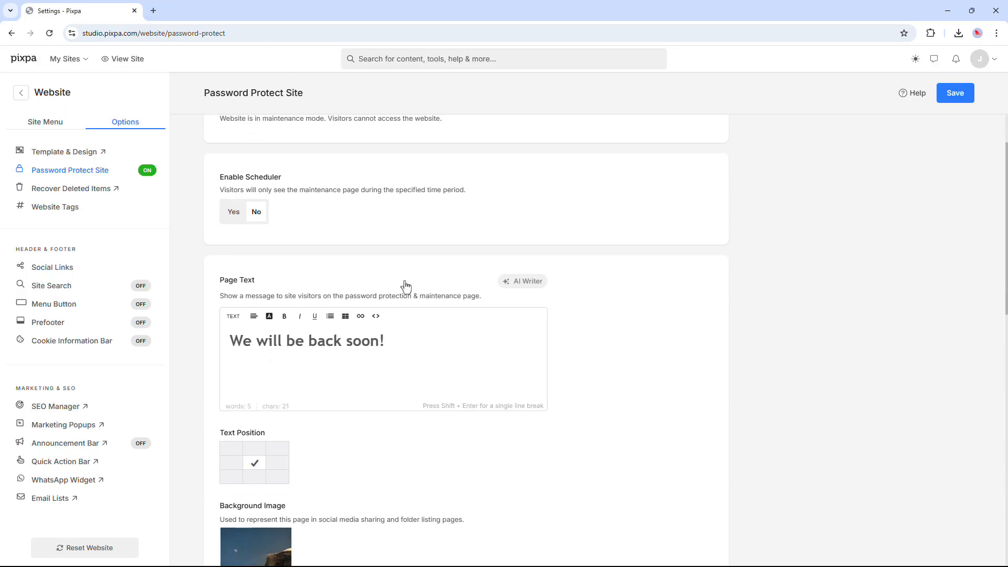
{"action": "scroll", "coordinate": [405, 286], "scroll_direction": "down", "scroll_amount": 4}
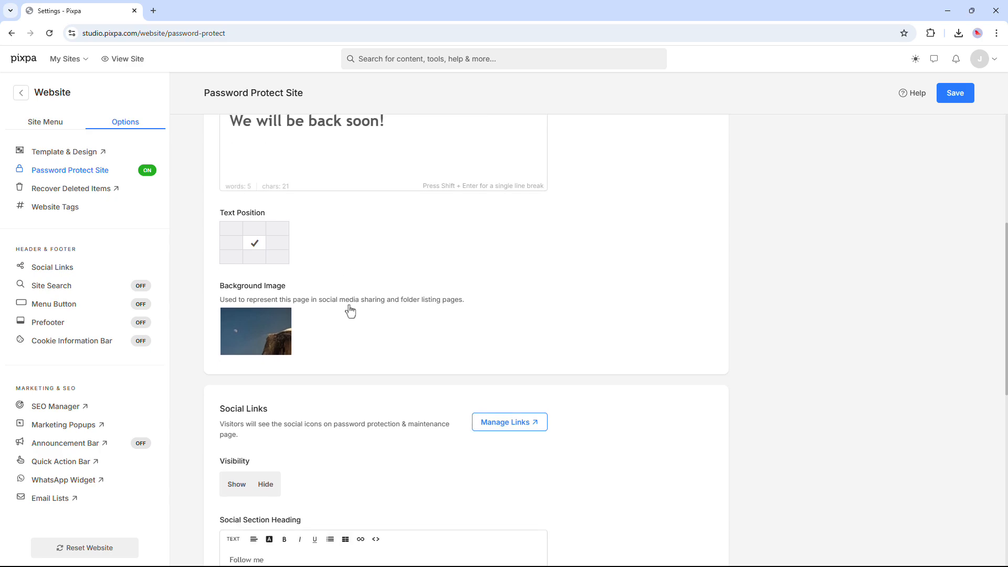
{"action": "left_click", "coordinate": [253, 412]}
{"action": "scroll", "coordinate": [286, 417], "scroll_direction": "down", "scroll_amount": 3}
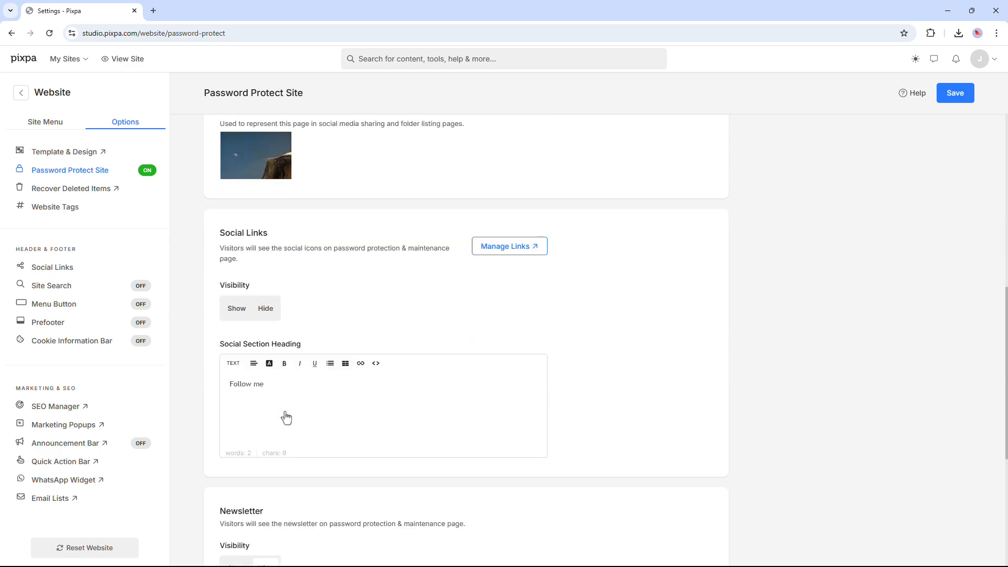
{"action": "scroll", "coordinate": [286, 417], "scroll_direction": "up", "scroll_amount": 10}
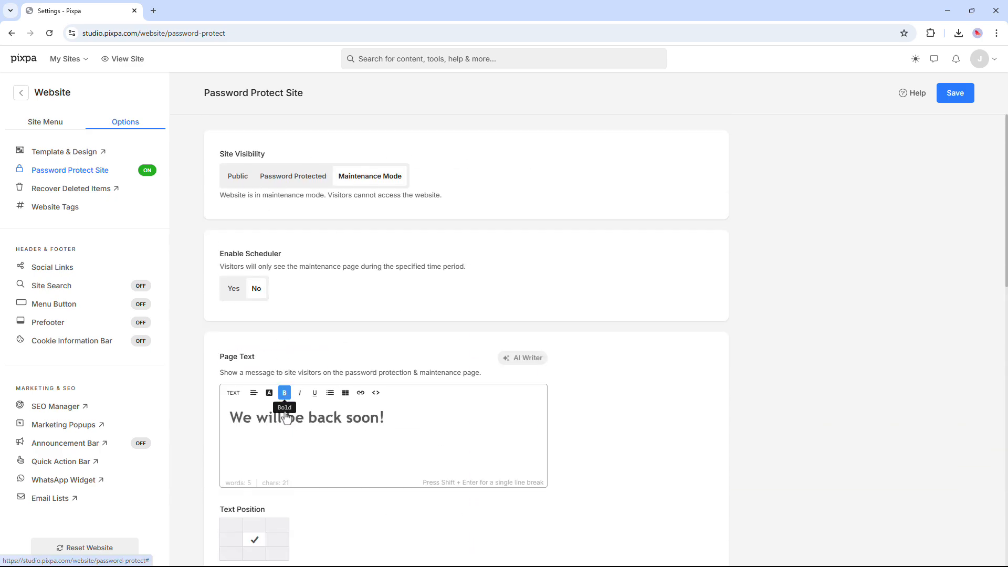
- Enable the maintenance scheduler, try the start and end dates, then set visibility to Public
{"action": "left_click", "coordinate": [234, 288]}
{"action": "left_click", "coordinate": [277, 345]}
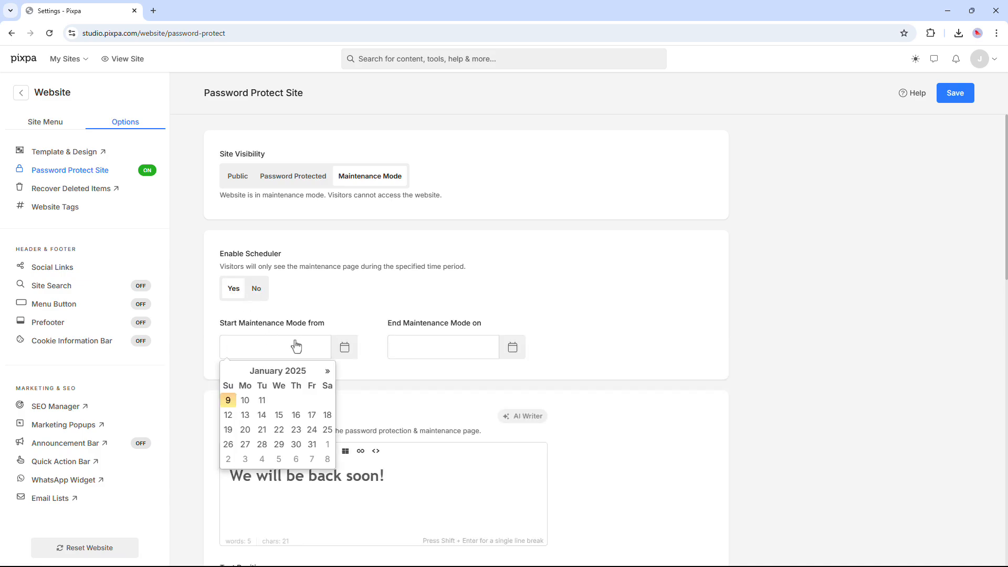
{"action": "left_click", "coordinate": [420, 348]}
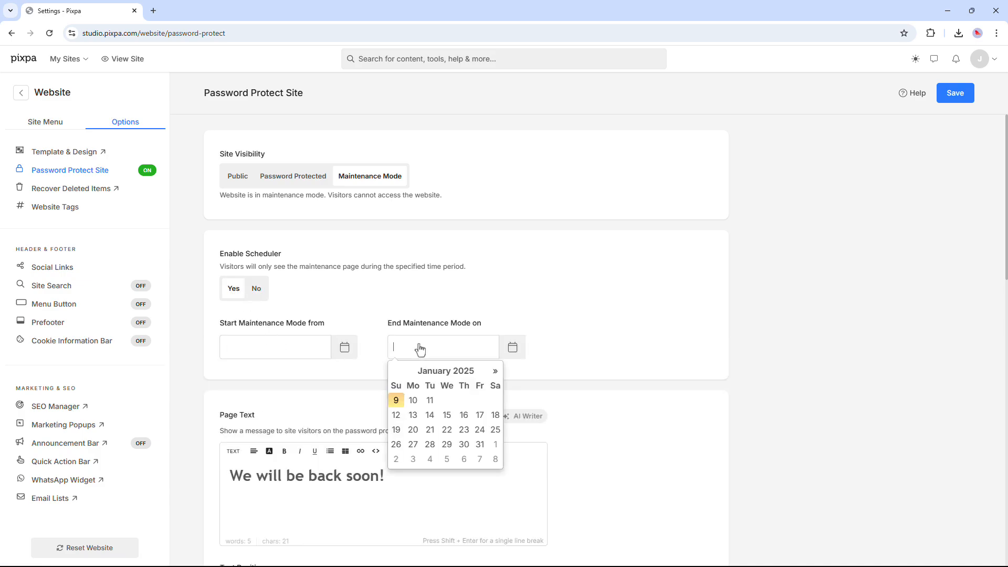
{"action": "left_click", "coordinate": [418, 216]}
{"action": "left_click", "coordinate": [237, 176]}
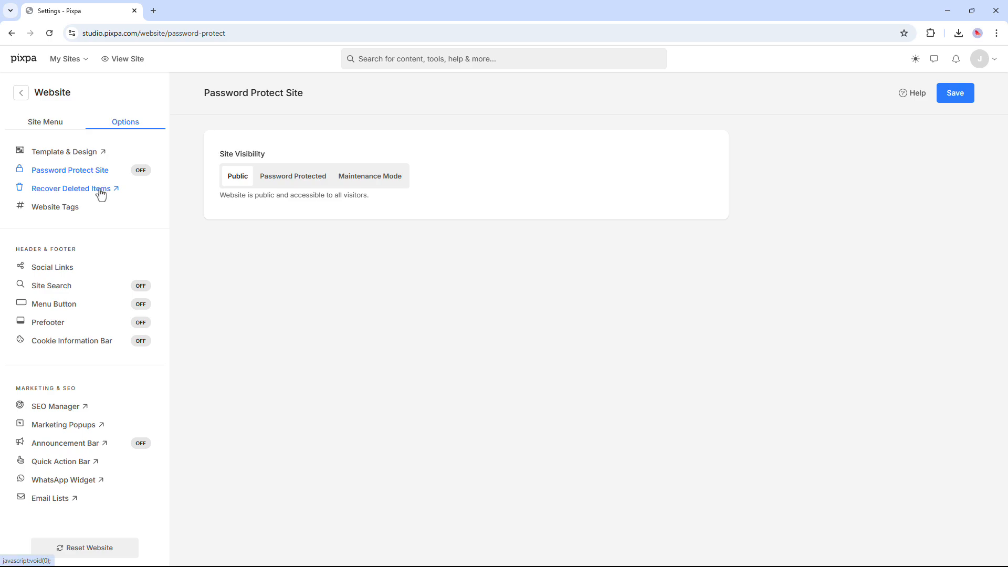
{"action": "left_click", "coordinate": [101, 189]}
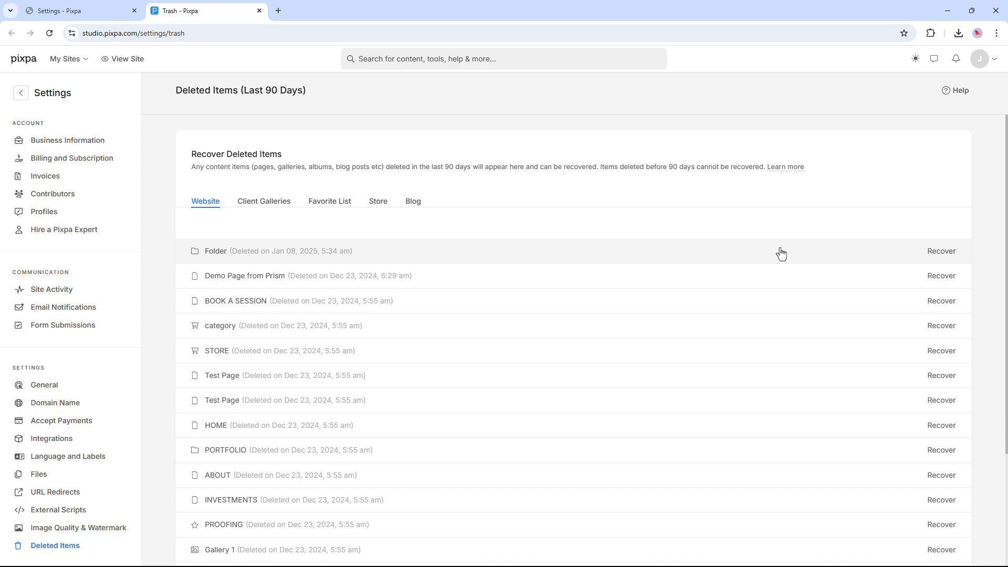
{"action": "left_click", "coordinate": [259, 12]}
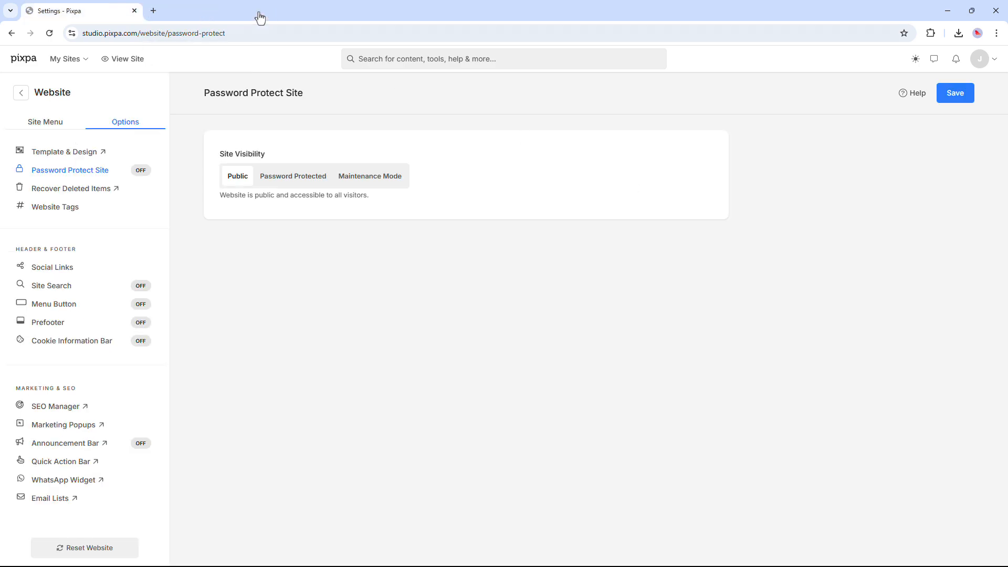
- Review the Website Tags overview, then open the Social Links settings
{"action": "left_click", "coordinate": [84, 212]}
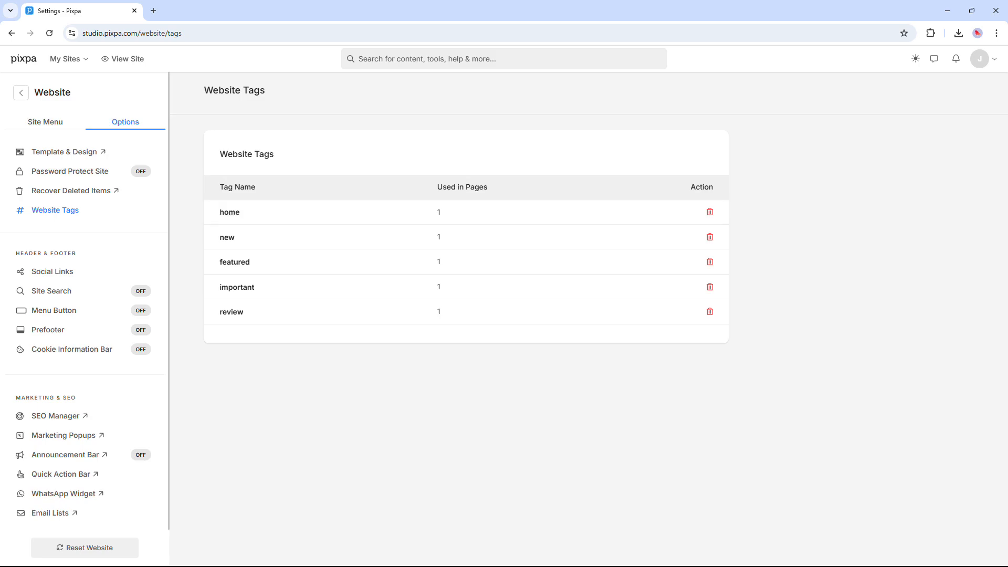
{"action": "left_click", "coordinate": [52, 271]}
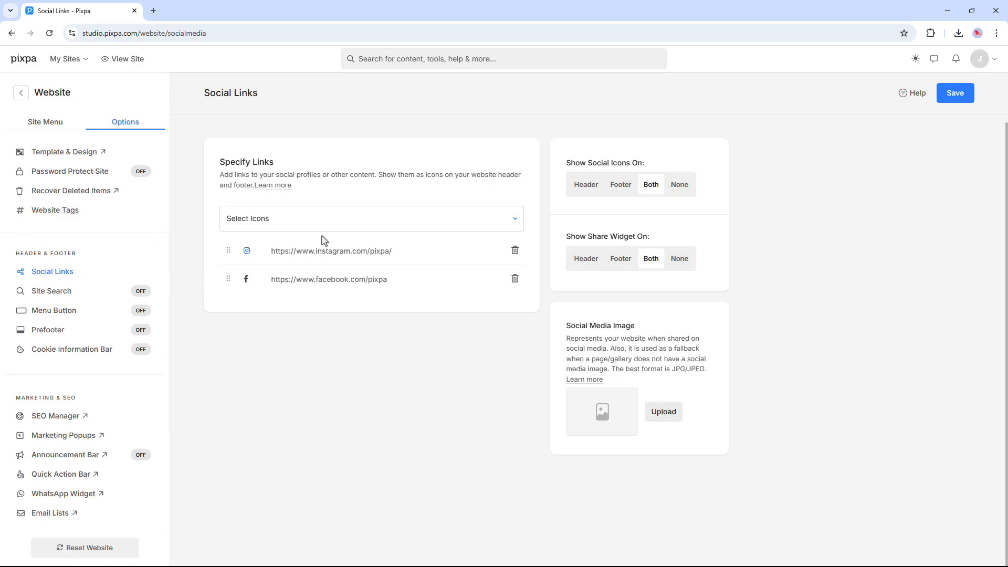
{"action": "left_click", "coordinate": [339, 228]}
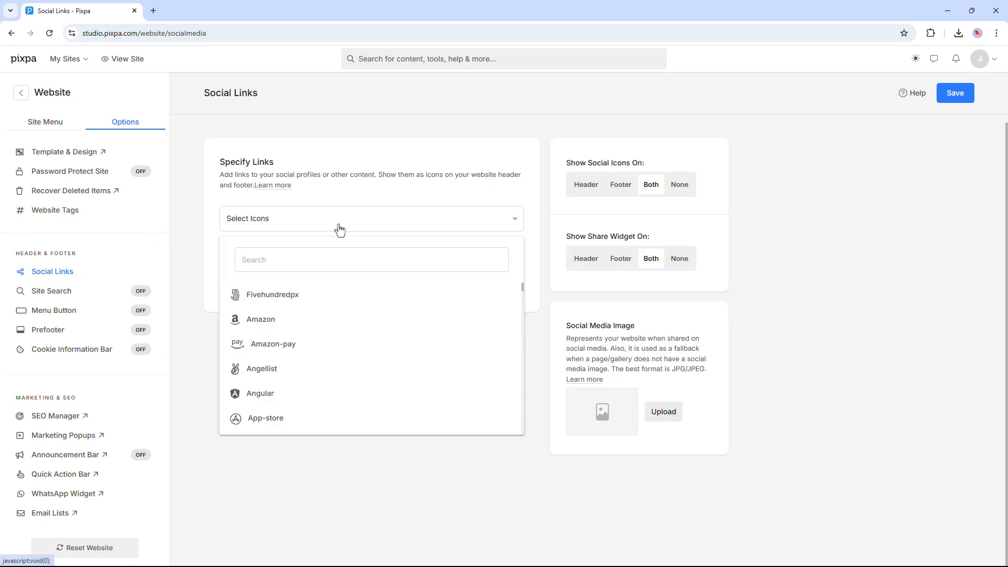
{"action": "left_click", "coordinate": [297, 320]}
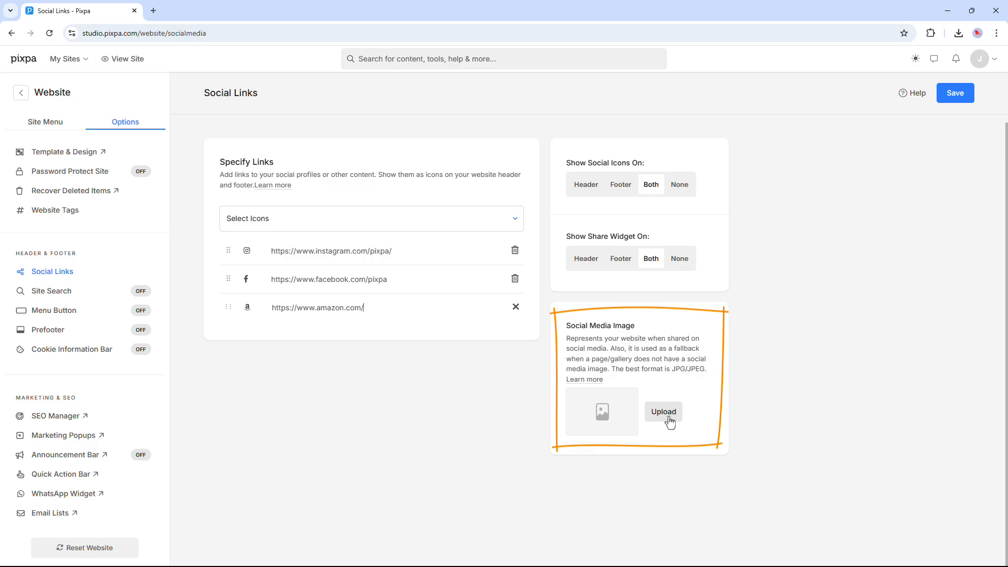
{"action": "left_click", "coordinate": [955, 99]}
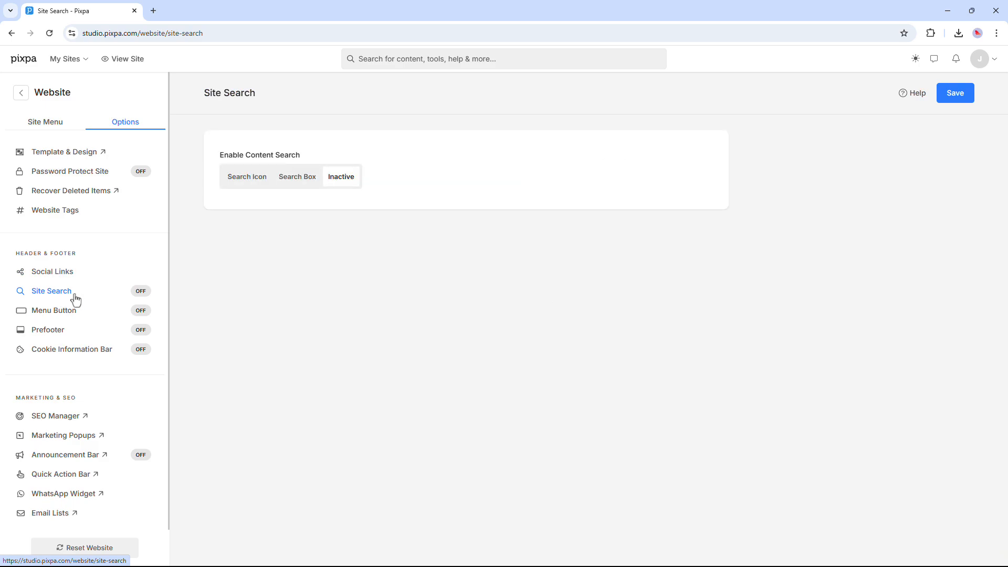
- Enable site search as a Search Box, test it live, save, then switch to Search Icon
{"action": "left_click", "coordinate": [297, 187]}
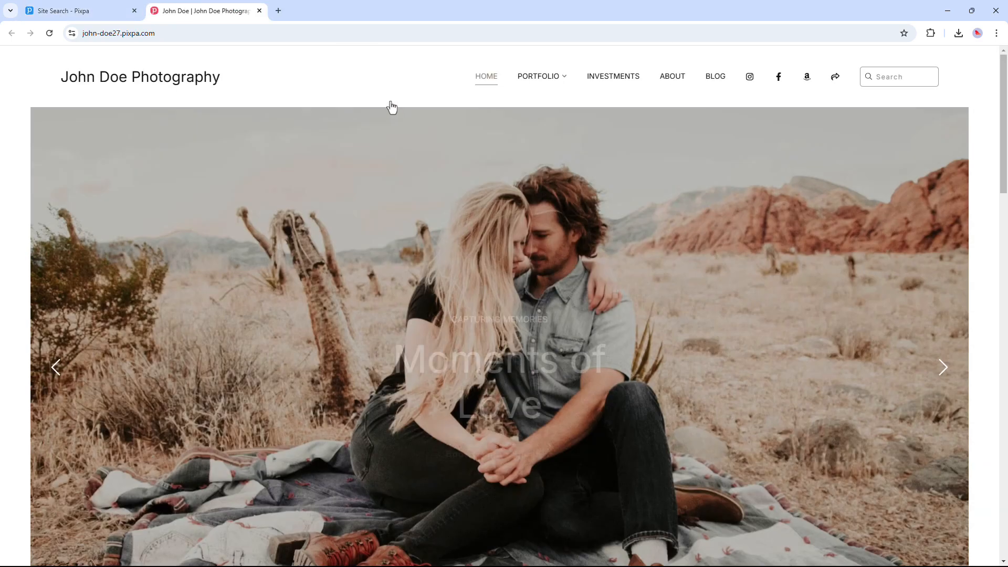
{"action": "left_click", "coordinate": [885, 89]}
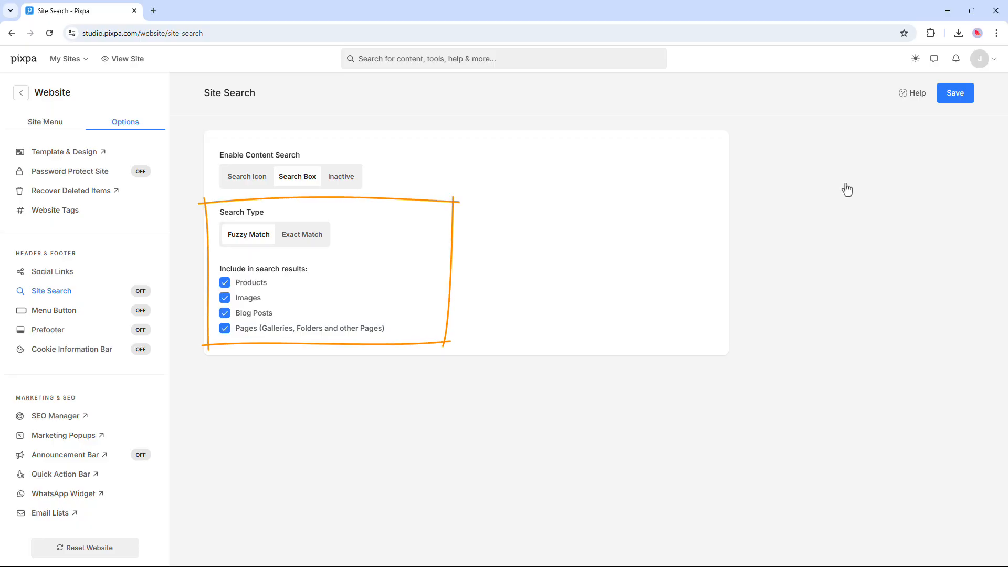
{"action": "left_click", "coordinate": [953, 100]}
{"action": "left_click", "coordinate": [246, 176]}
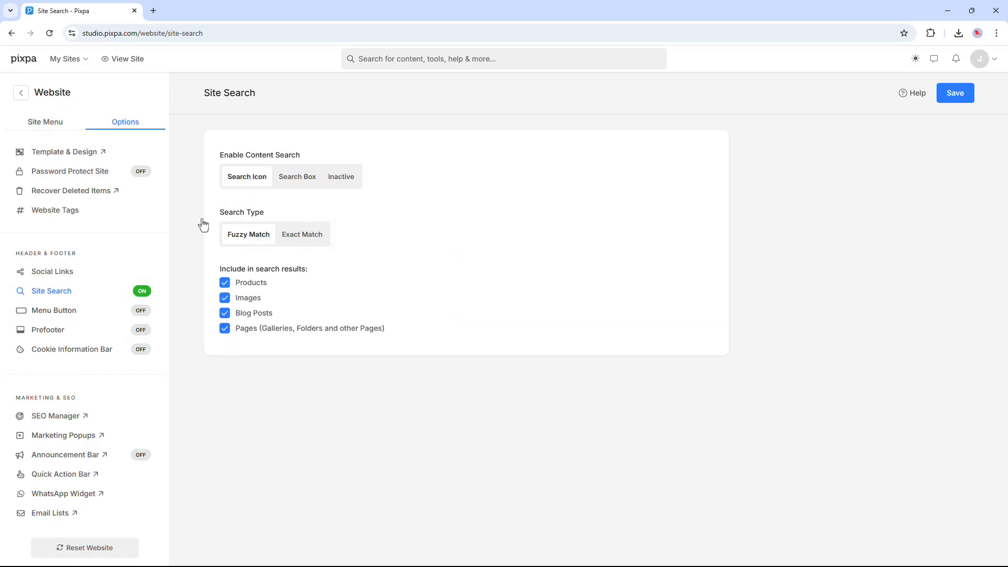
{"action": "left_click", "coordinate": [79, 313]}
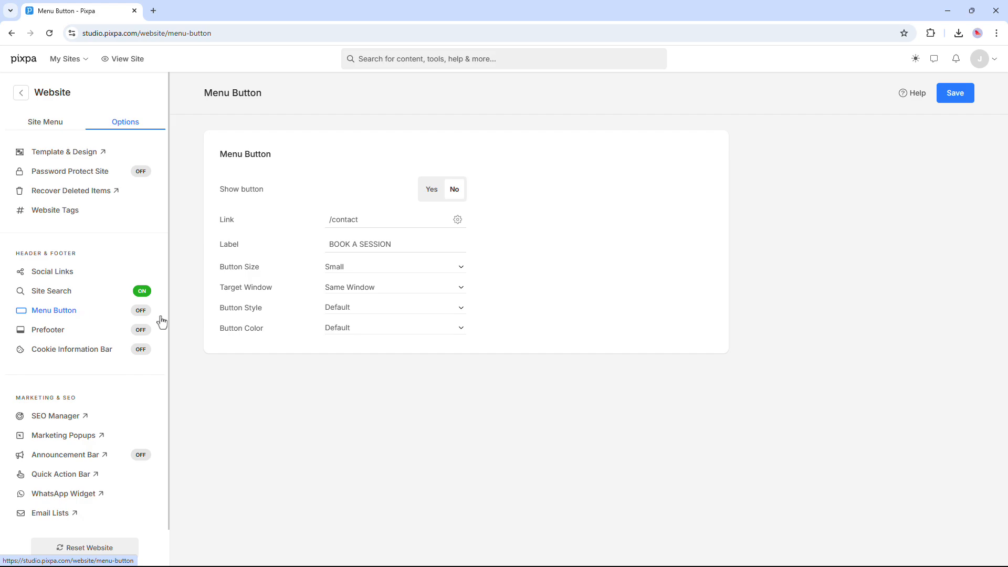
- Turn on the BOOK A SESSION menu button linking to /contact
{"action": "left_click", "coordinate": [431, 200]}
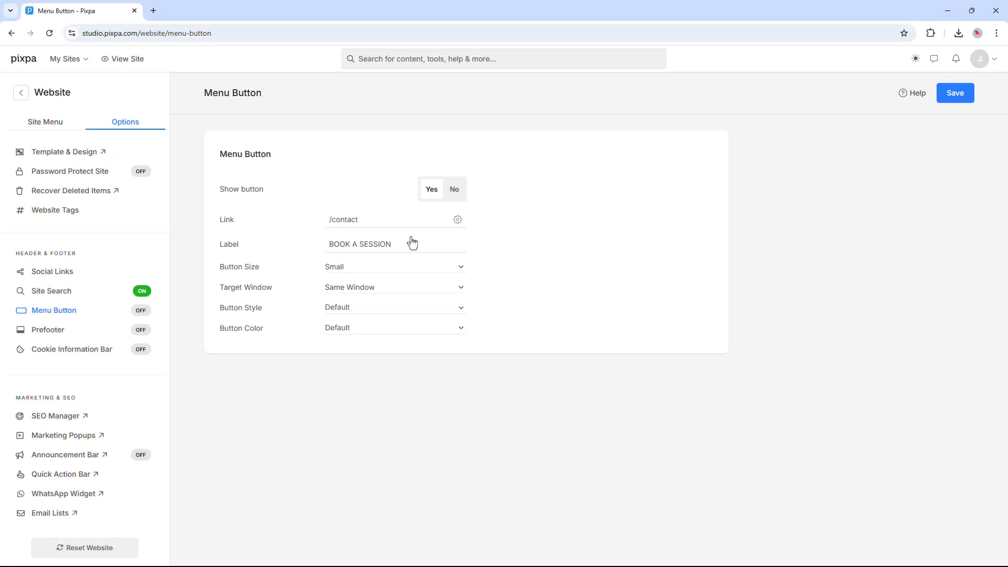
{"action": "left_click", "coordinate": [72, 335]}
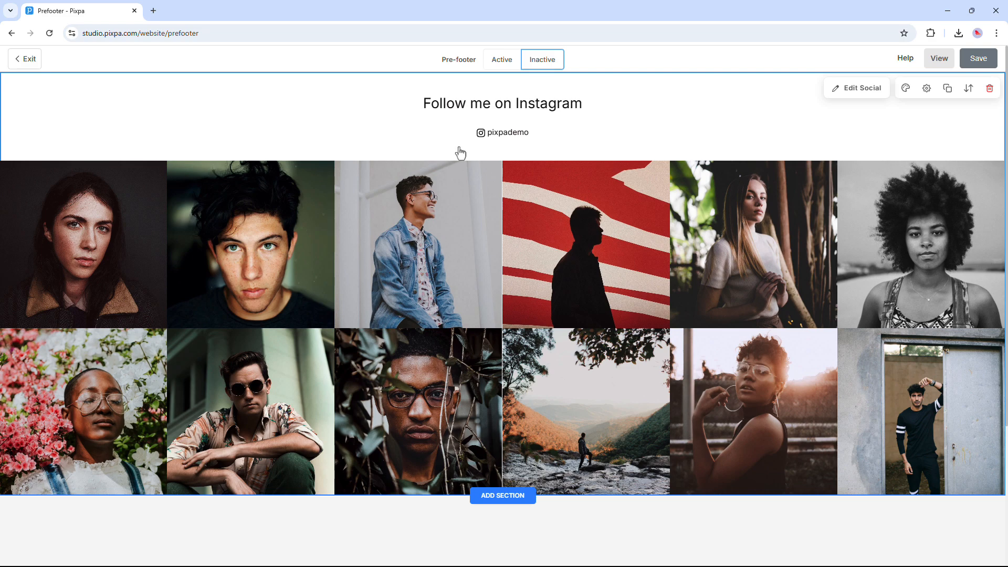
- Activate the Follow me on Instagram prefooter, save, preview it on the site, then exit the editor
{"action": "left_click", "coordinate": [501, 60]}
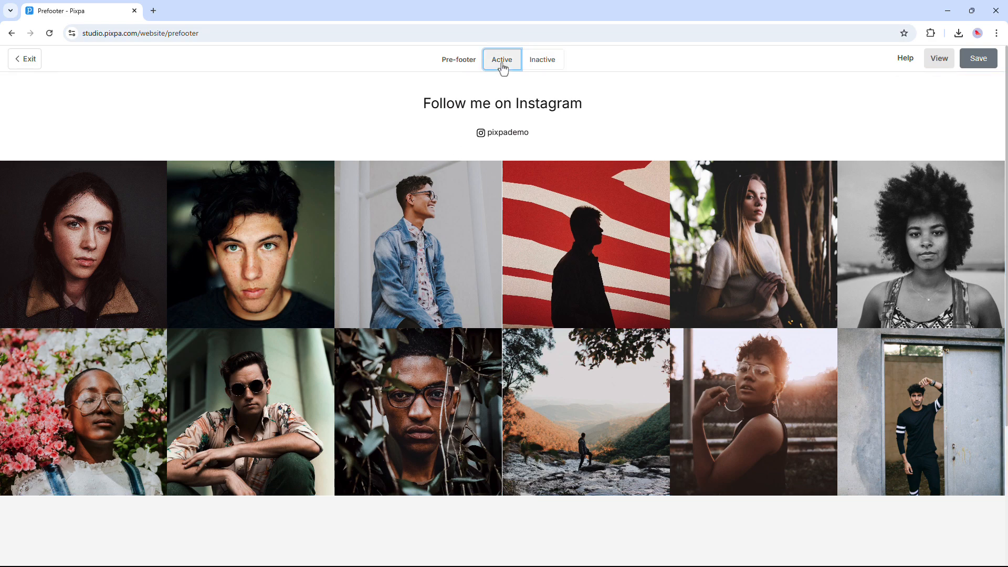
{"action": "left_click", "coordinate": [986, 61]}
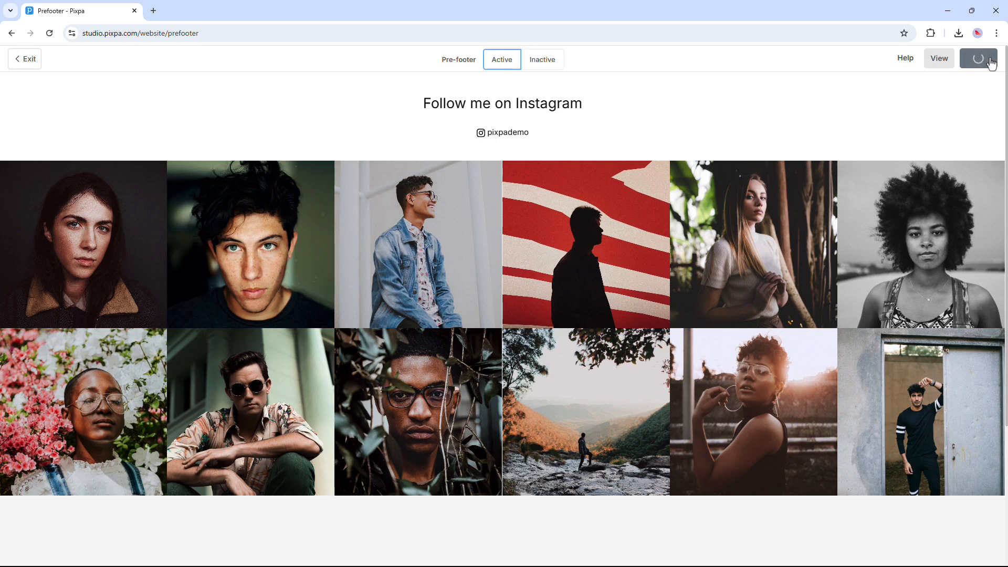
{"action": "left_click", "coordinate": [940, 60]}
{"action": "scroll", "coordinate": [560, 168], "scroll_direction": "down", "scroll_amount": 20}
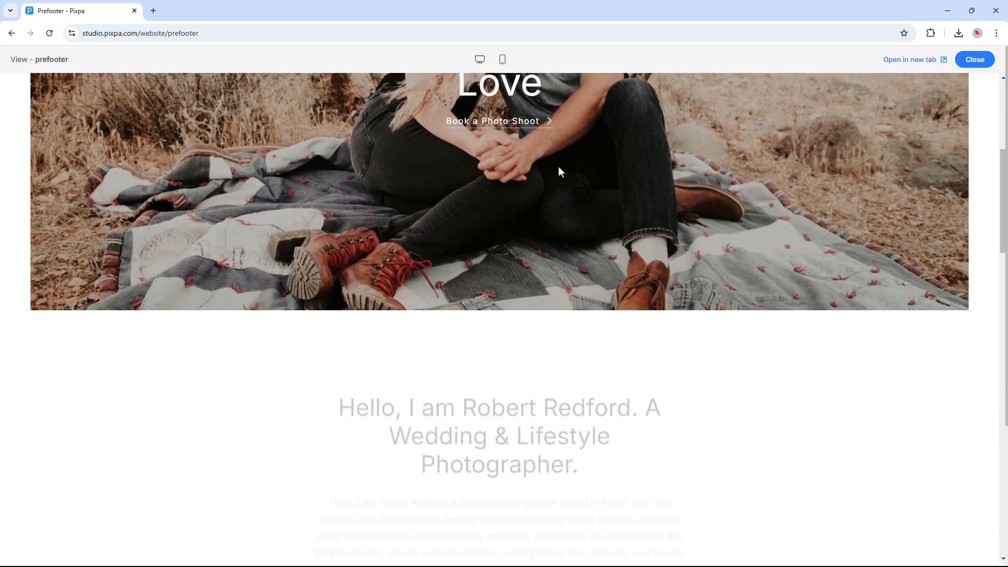
{"action": "scroll", "coordinate": [560, 173], "scroll_direction": "down", "scroll_amount": 5}
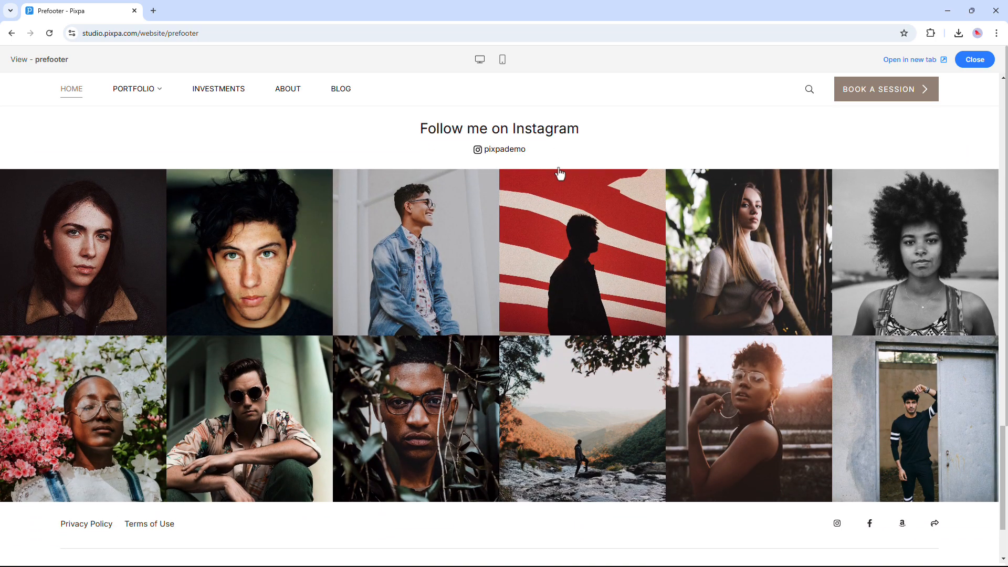
{"action": "scroll", "coordinate": [559, 173], "scroll_direction": "up", "scroll_amount": 2}
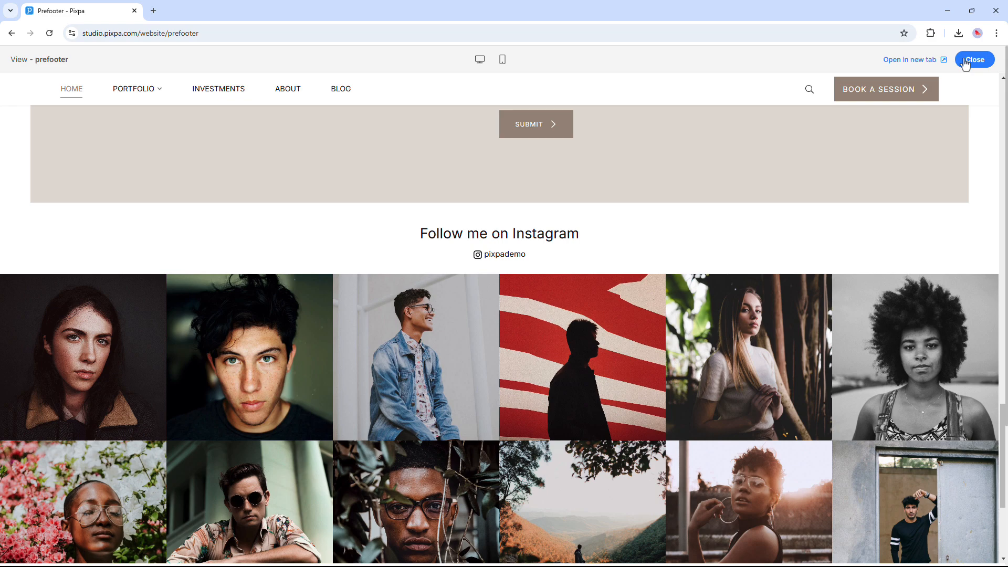
{"action": "left_click", "coordinate": [974, 59]}
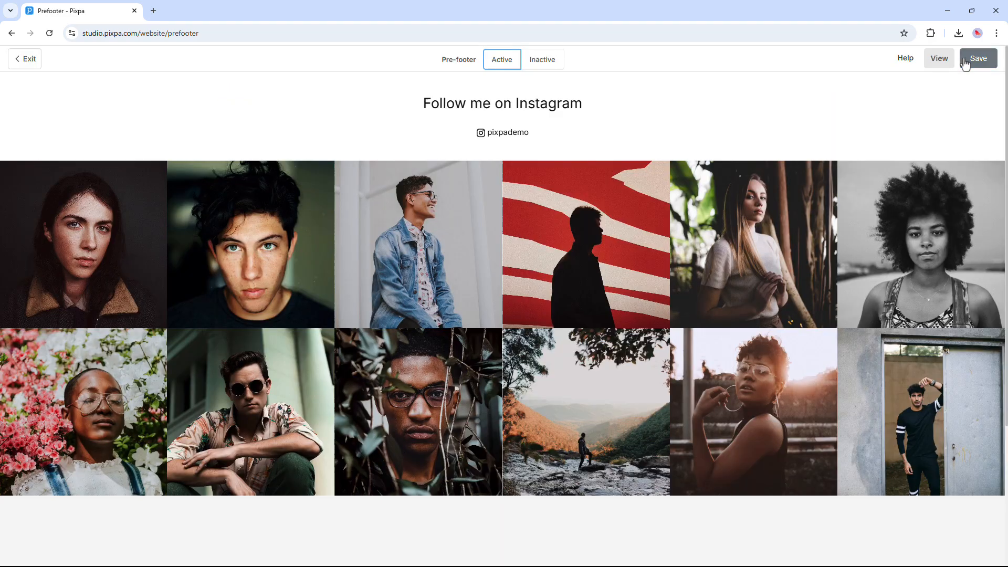
{"action": "left_click", "coordinate": [29, 59]}
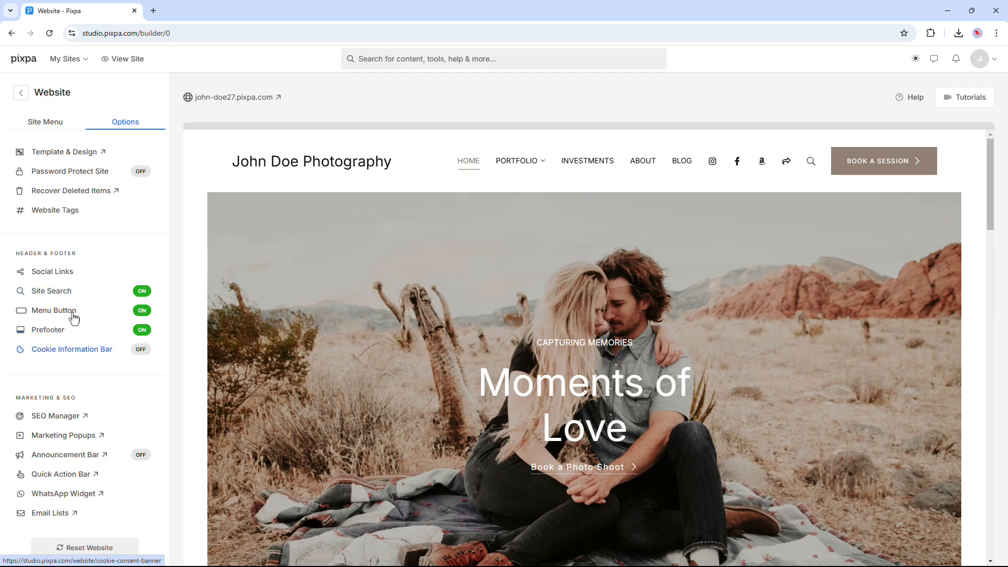
- Set the Cookie Information Bar status to Active, save, and check the bottom bar on the live site
{"action": "left_click", "coordinate": [79, 351]}
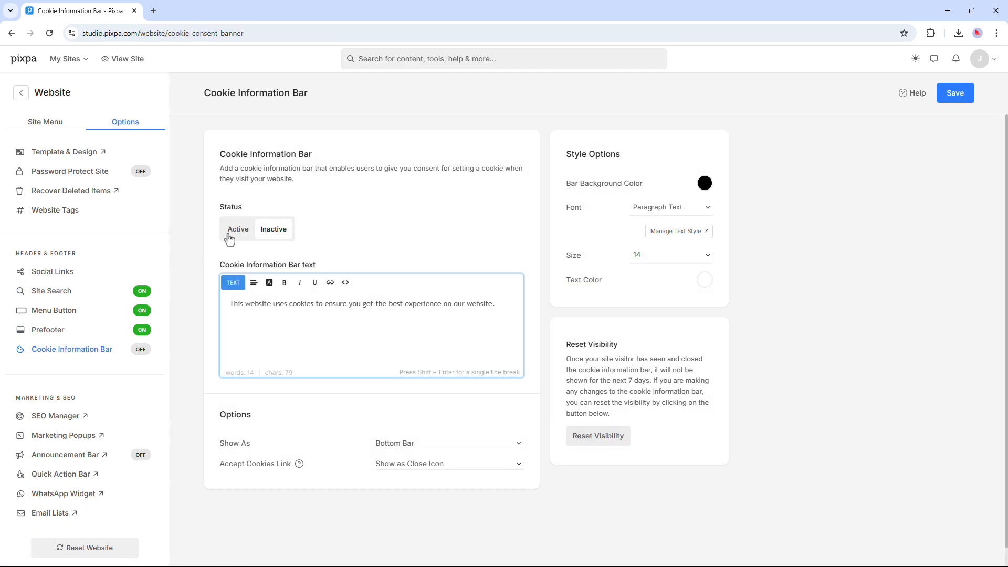
{"action": "left_click", "coordinate": [235, 231]}
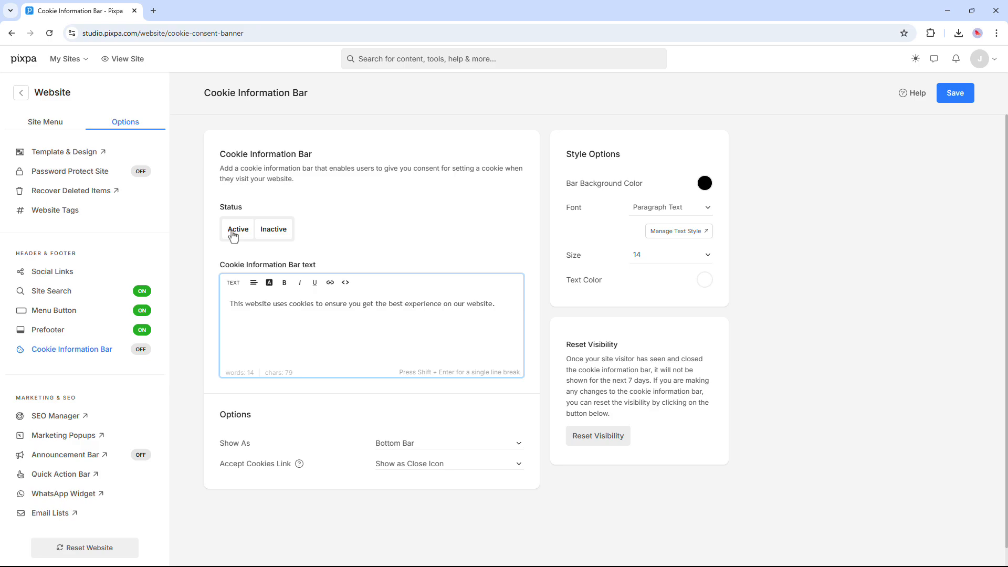
{"action": "left_click", "coordinate": [234, 235]}
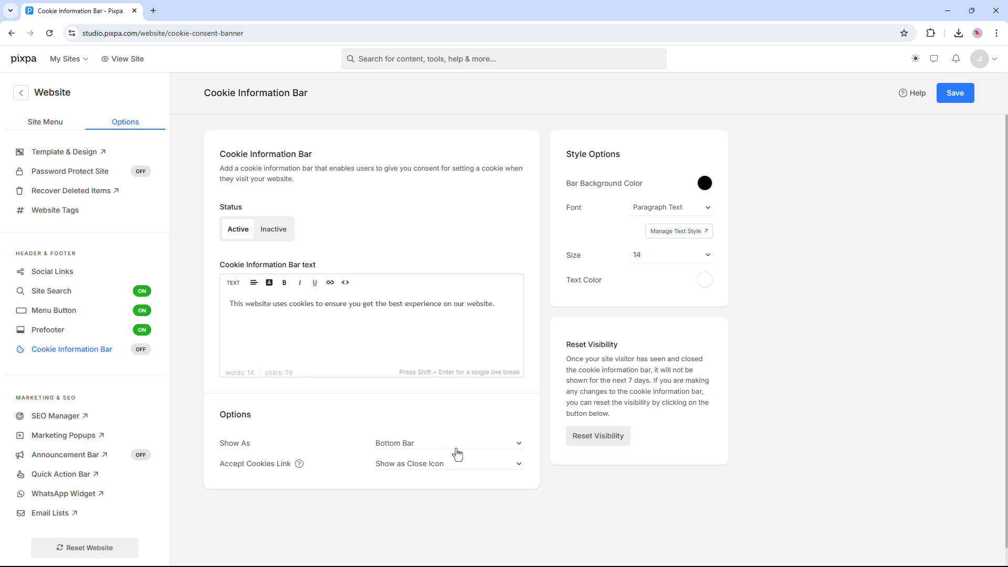
{"action": "left_click", "coordinate": [948, 100]}
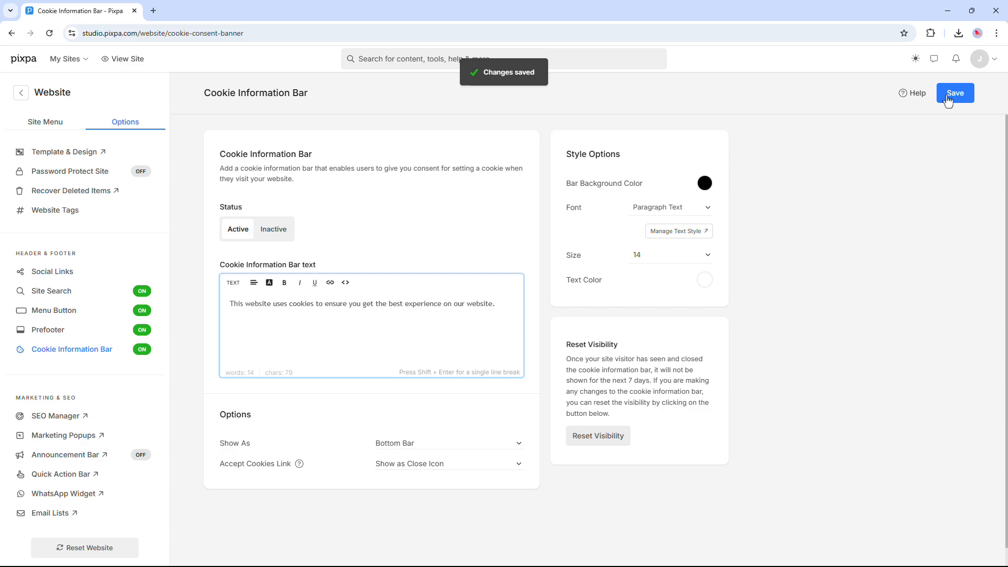
{"action": "left_click", "coordinate": [123, 58]}
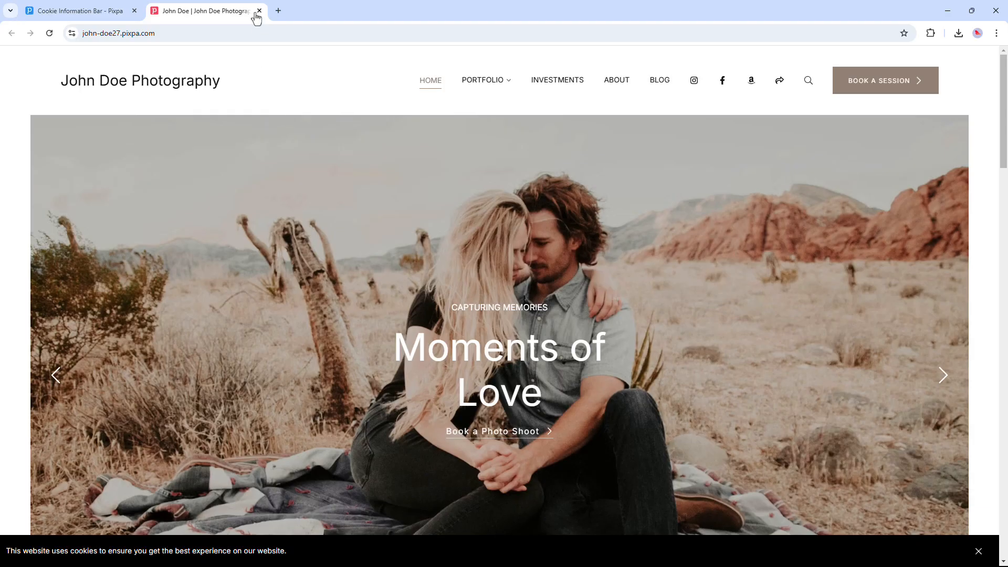
{"action": "left_click", "coordinate": [257, 11]}
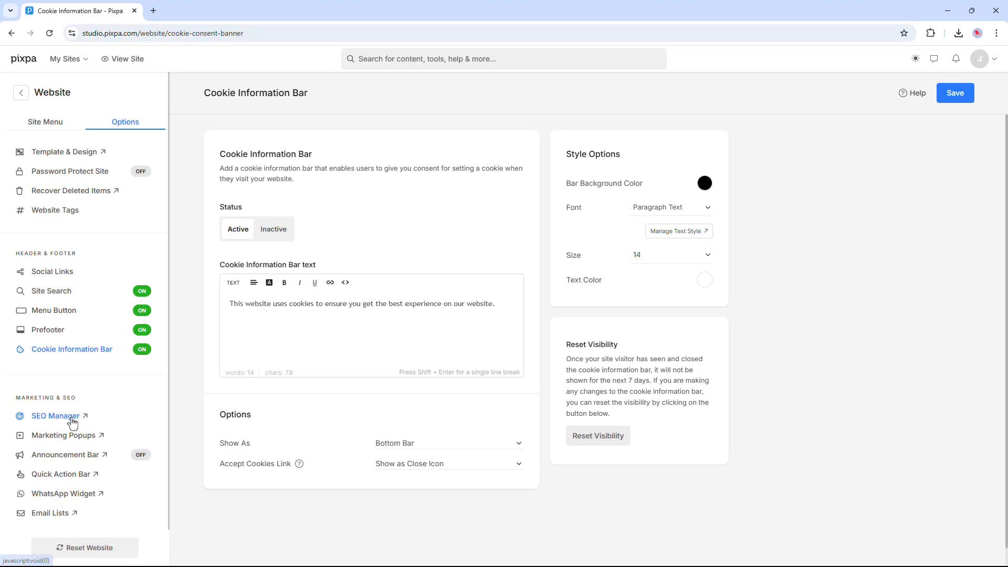
- Review the Global SEO Data title and description and the Advanced SEO checklist, then save them
{"action": "left_click", "coordinate": [107, 388]}
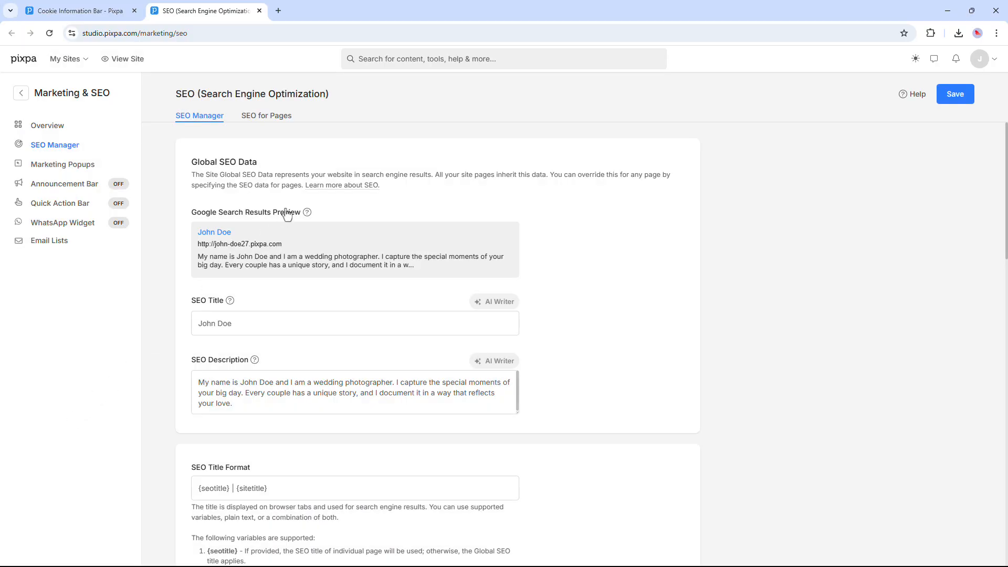
{"action": "scroll", "coordinate": [286, 214], "scroll_direction": "down", "scroll_amount": 1}
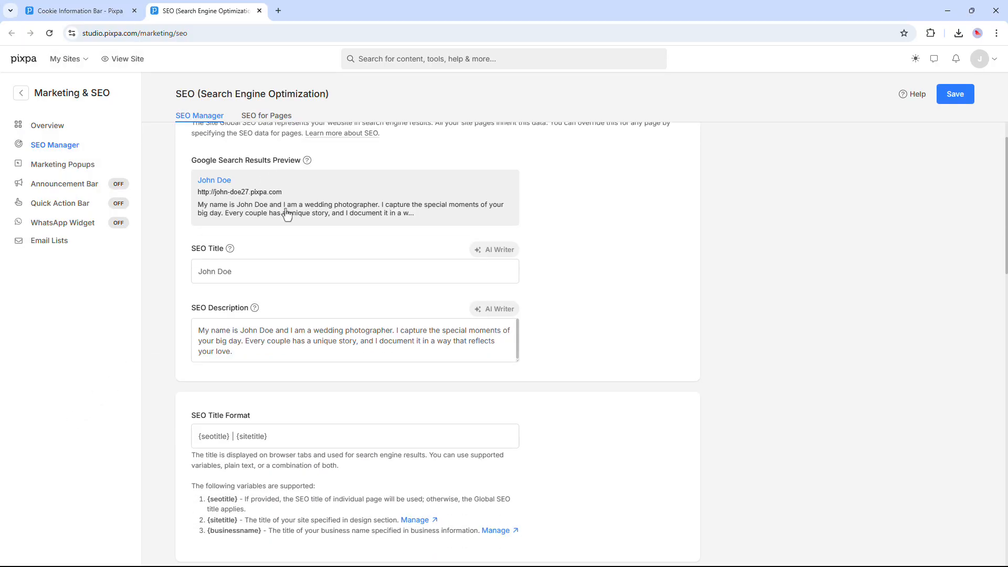
{"action": "scroll", "coordinate": [277, 247], "scroll_direction": "down", "scroll_amount": 1}
{"action": "scroll", "coordinate": [277, 247], "scroll_direction": "down", "scroll_amount": 2}
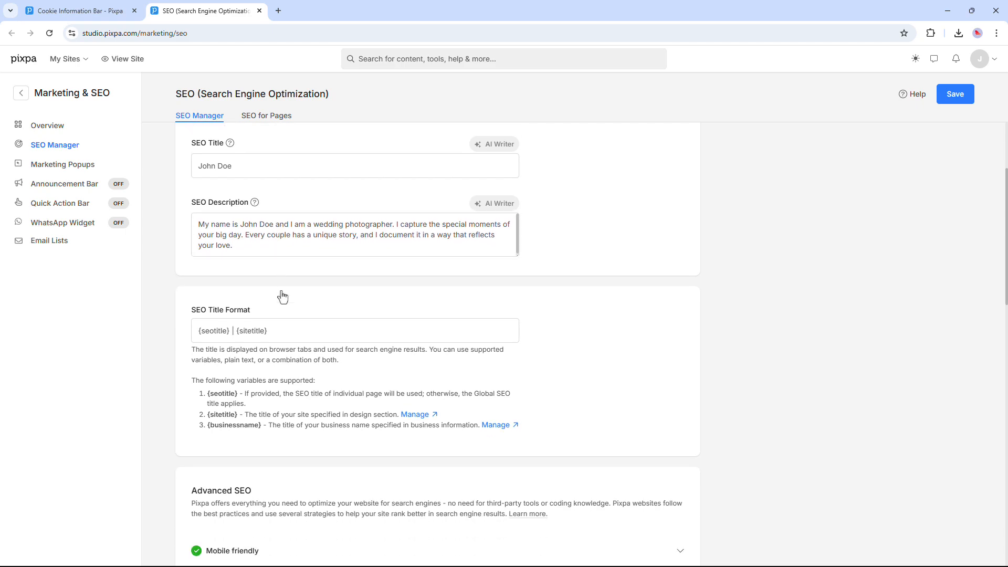
{"action": "scroll", "coordinate": [282, 294], "scroll_direction": "down", "scroll_amount": 5}
{"action": "scroll", "coordinate": [283, 296], "scroll_direction": "down", "scroll_amount": 1}
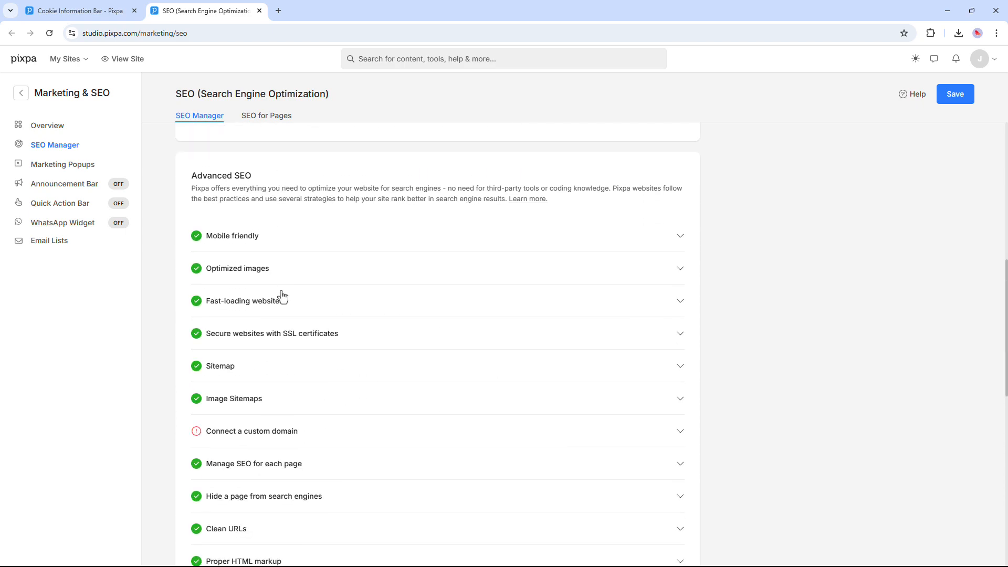
{"action": "scroll", "coordinate": [283, 296], "scroll_direction": "up", "scroll_amount": 5}
{"action": "scroll", "coordinate": [283, 297], "scroll_direction": "up", "scroll_amount": 5}
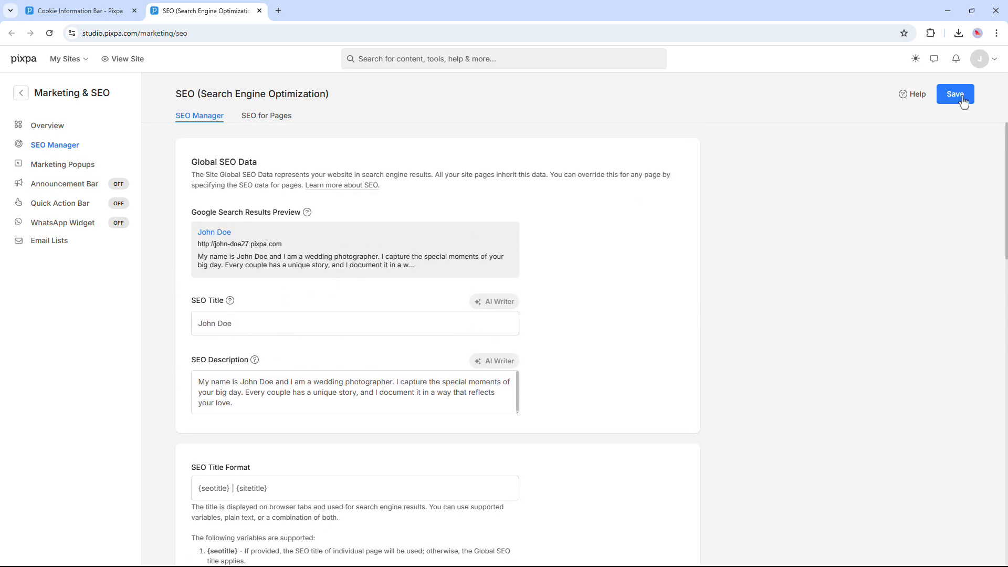
{"action": "left_click", "coordinate": [962, 101]}
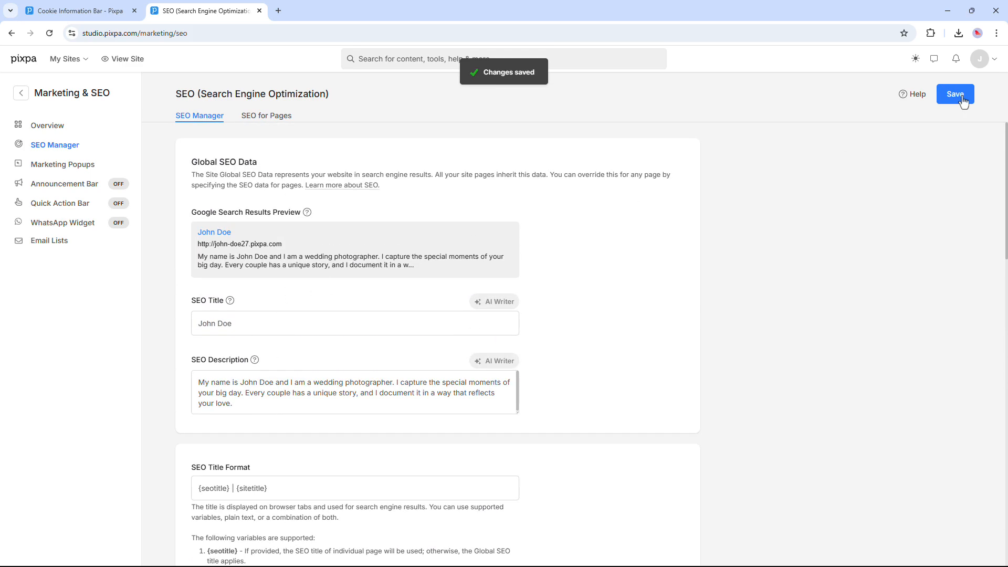
- Start a new announcement popup, leave timing On page load and frequency Once in a visit, then go back
{"action": "left_click", "coordinate": [86, 168]}
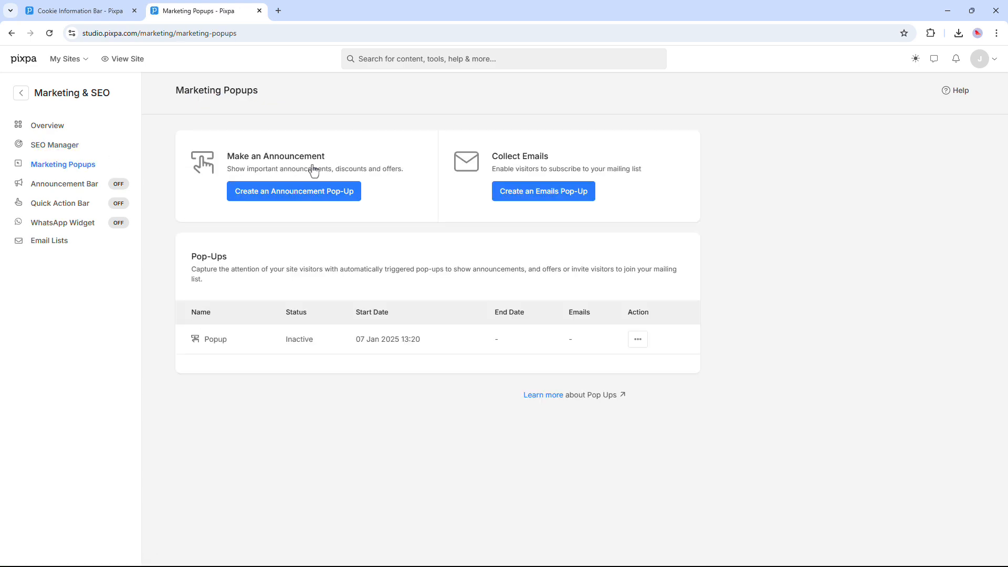
{"action": "left_click", "coordinate": [307, 201]}
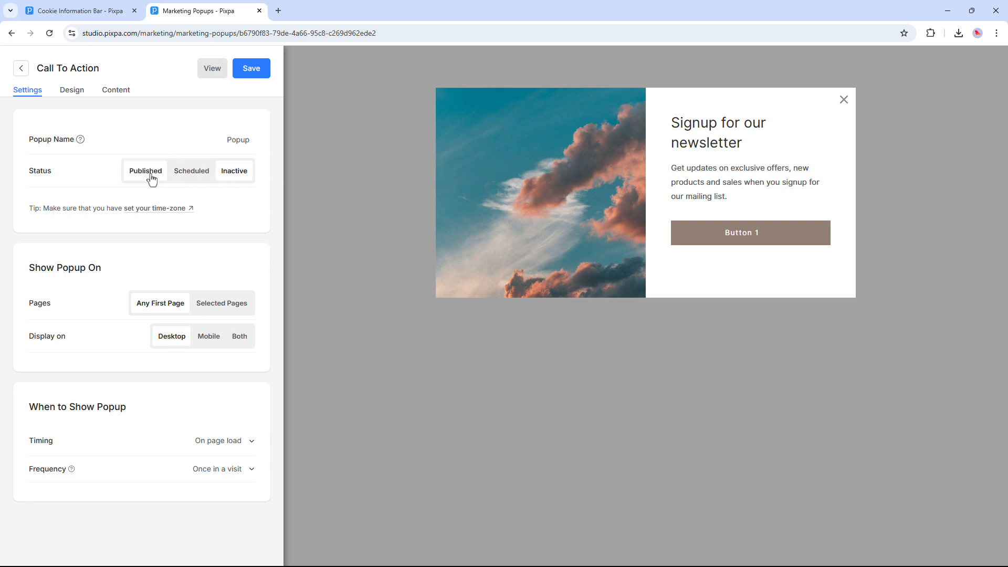
{"action": "left_click", "coordinate": [225, 443]}
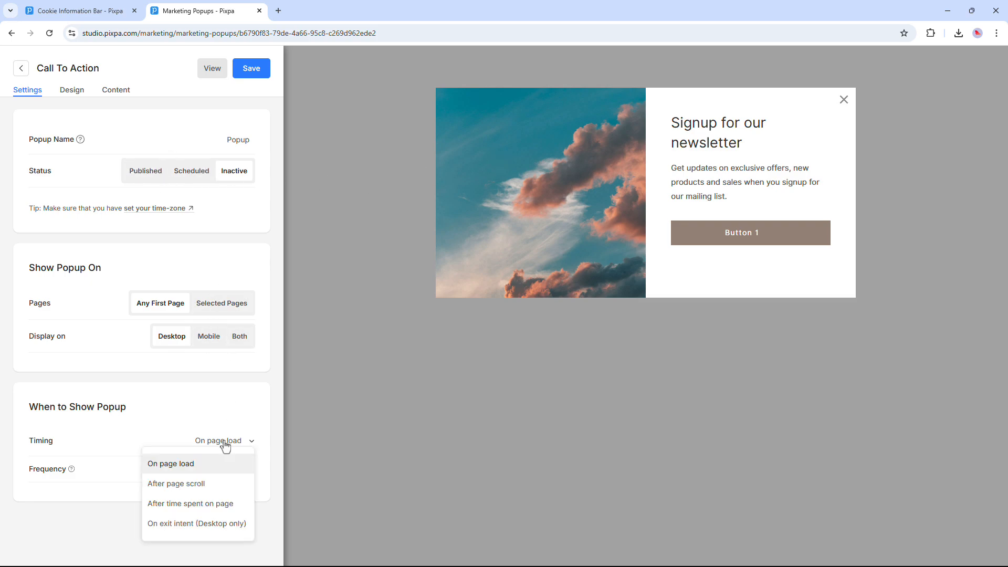
{"action": "left_click", "coordinate": [225, 442]}
{"action": "left_click", "coordinate": [226, 469]}
{"action": "left_click", "coordinate": [225, 470]}
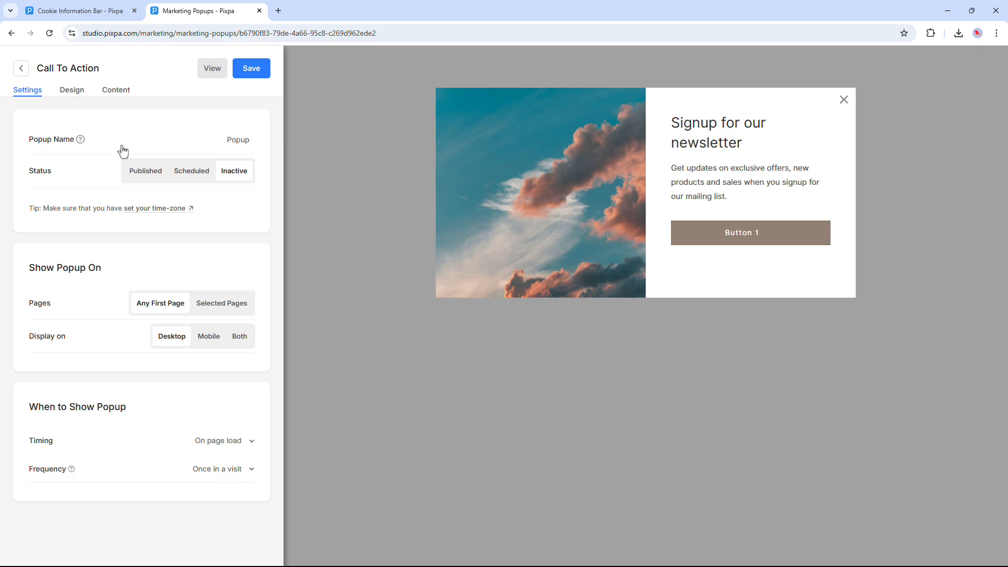
{"action": "left_click", "coordinate": [22, 71]}
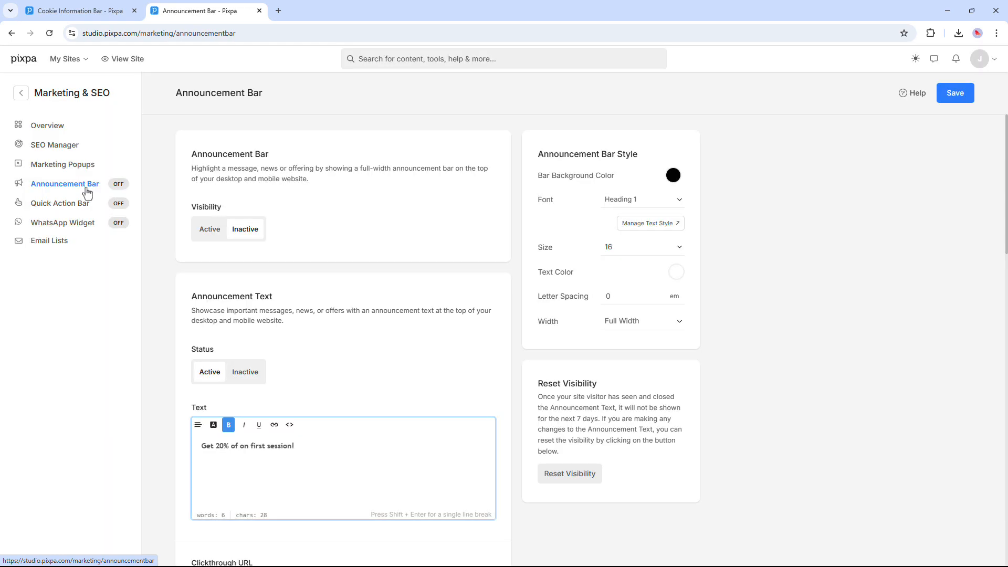
- Set the 'Get 20% of on first session!' announcement bar to Active, save, and view the live site
{"action": "left_click", "coordinate": [212, 231]}
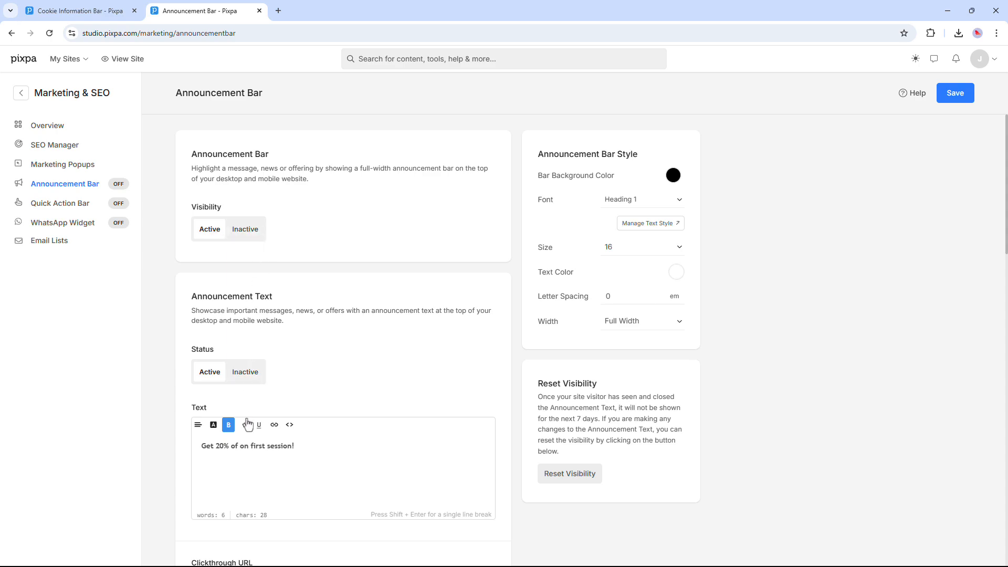
{"action": "left_click", "coordinate": [247, 453]}
{"action": "left_click", "coordinate": [955, 96]}
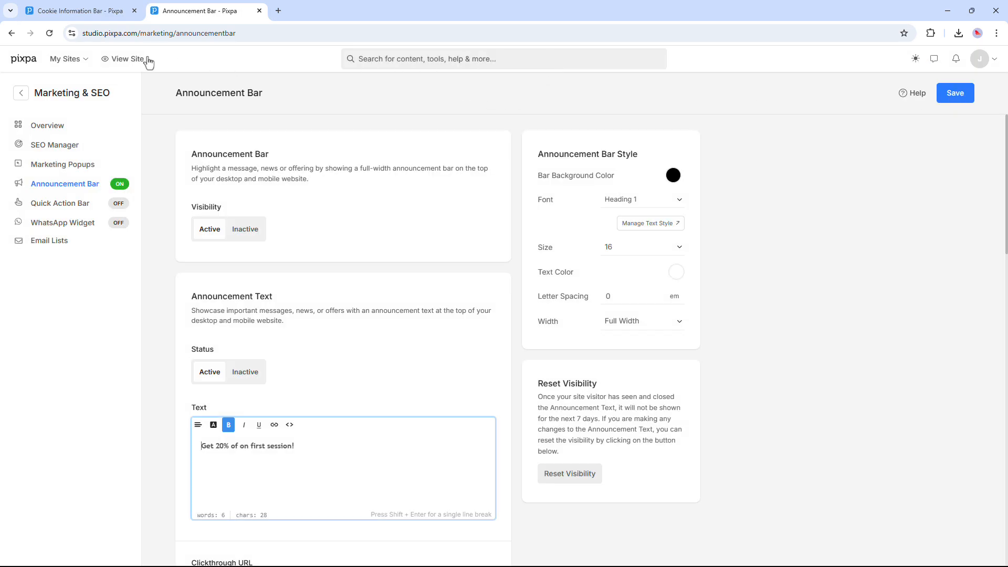
{"action": "left_click", "coordinate": [134, 60]}
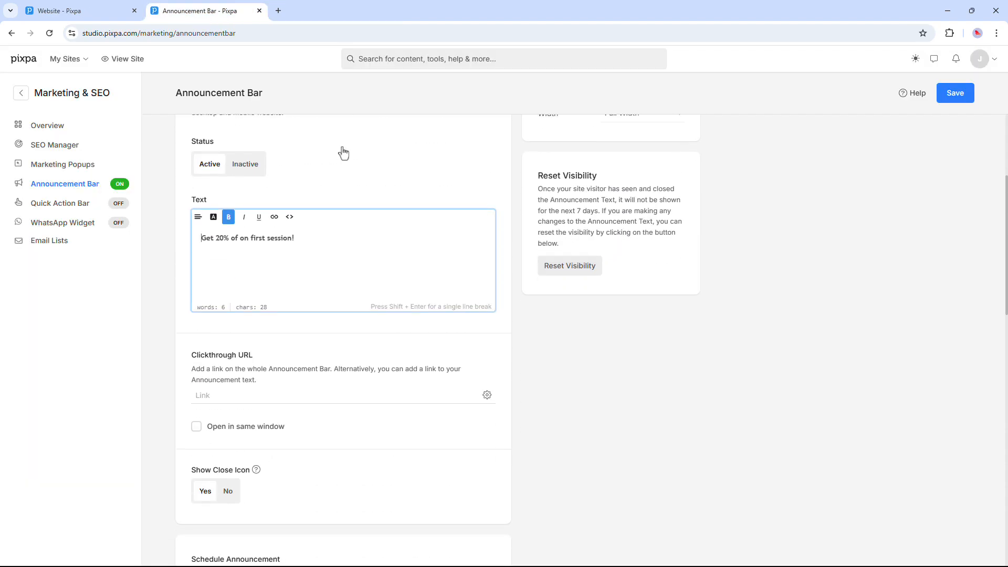
- Look over the announcement bar's Start Date calendar and scheduling options
{"action": "scroll", "coordinate": [342, 153], "scroll_direction": "down", "scroll_amount": 6}
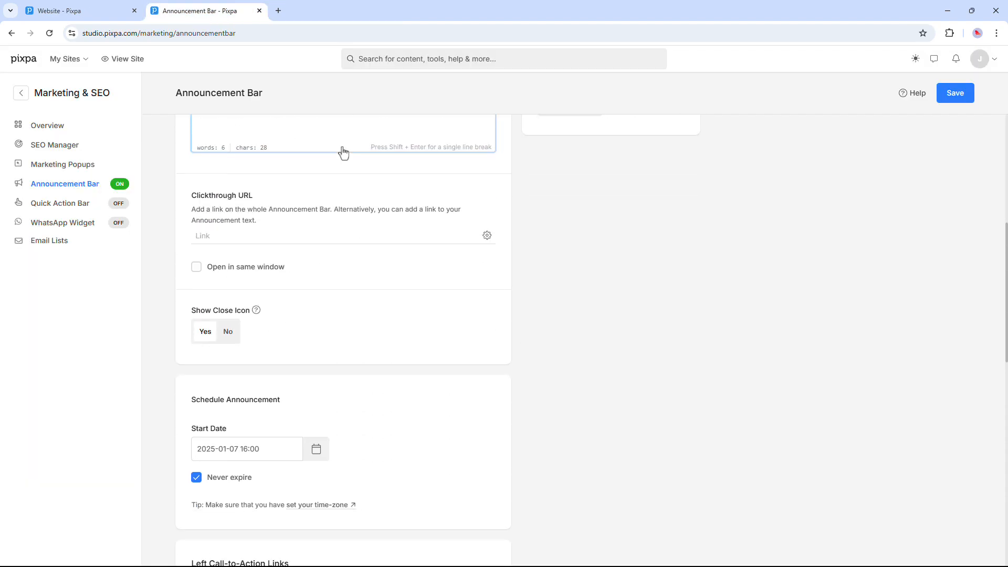
{"action": "left_click", "coordinate": [318, 241]}
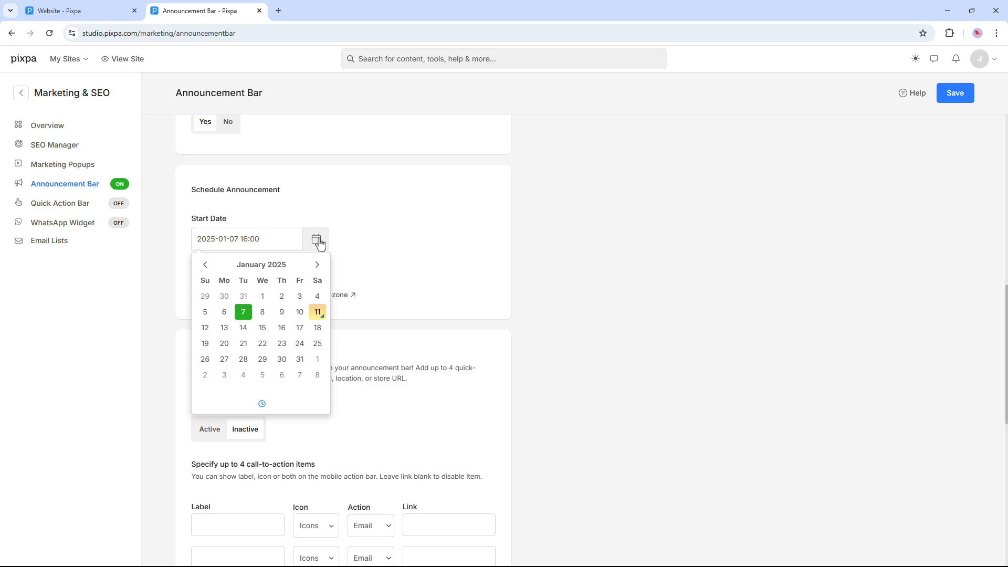
{"action": "left_click", "coordinate": [320, 243]}
{"action": "scroll", "coordinate": [321, 243], "scroll_direction": "down", "scroll_amount": 3}
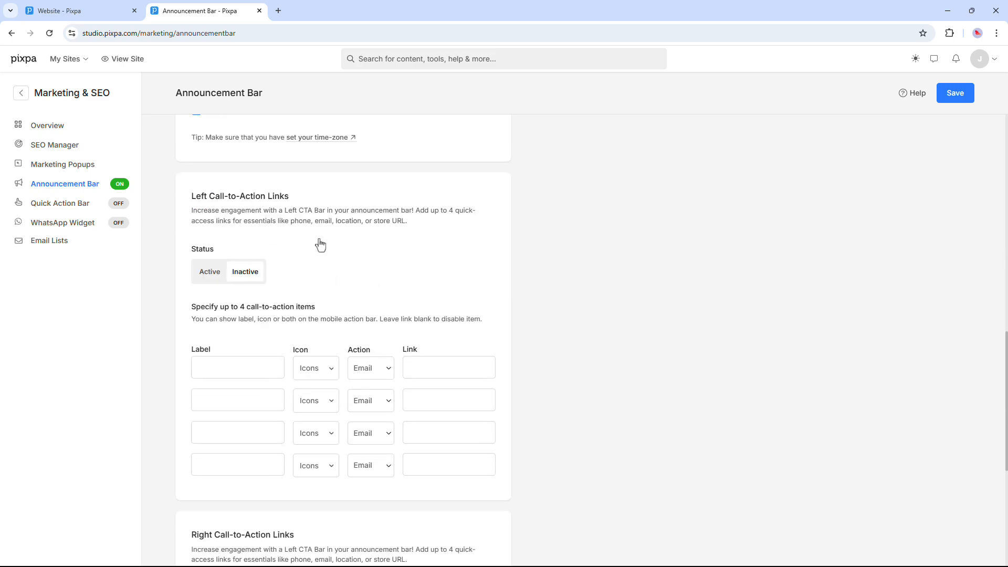
{"action": "scroll", "coordinate": [294, 242], "scroll_direction": "down", "scroll_amount": 1}
{"action": "left_click", "coordinate": [210, 226]}
{"action": "scroll", "coordinate": [269, 243], "scroll_direction": "down", "scroll_amount": 6}
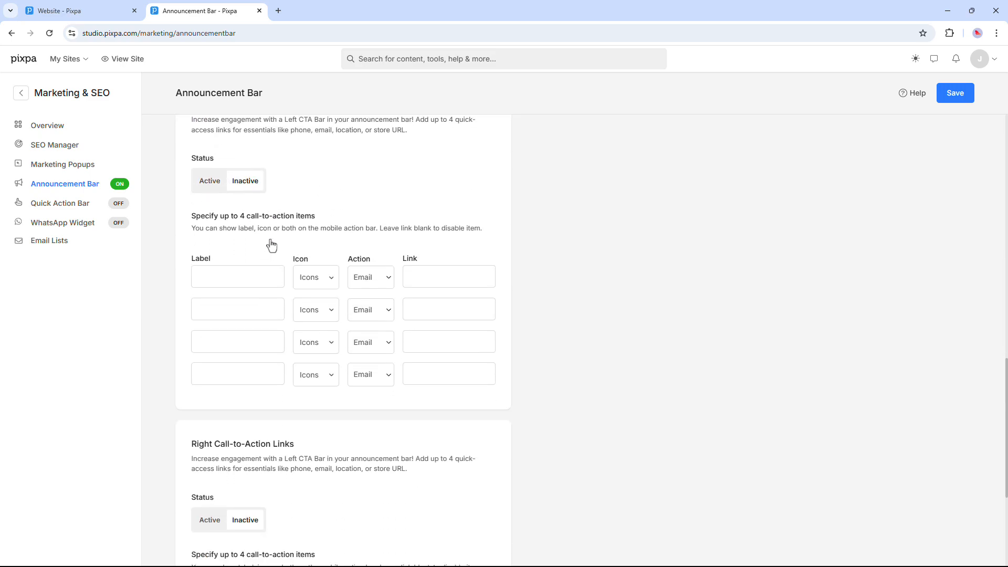
{"action": "scroll", "coordinate": [270, 245], "scroll_direction": "up", "scroll_amount": 5}
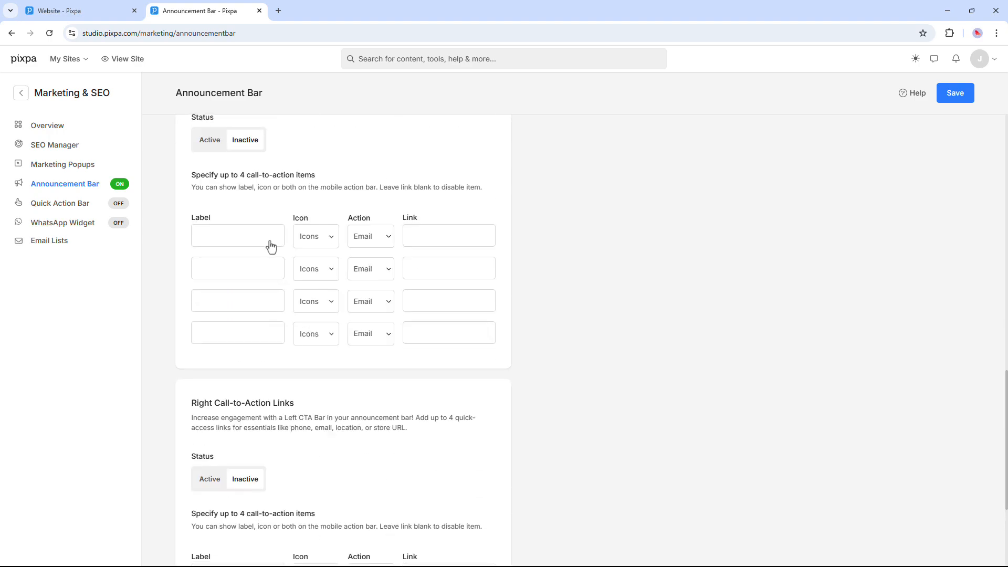
- Check the left call-to-action label, then set the announcement bar's Visibility back to Inactive
{"action": "left_click", "coordinate": [270, 243]}
{"action": "scroll", "coordinate": [271, 246], "scroll_direction": "up", "scroll_amount": 4}
{"action": "scroll", "coordinate": [271, 246], "scroll_direction": "up", "scroll_amount": 10}
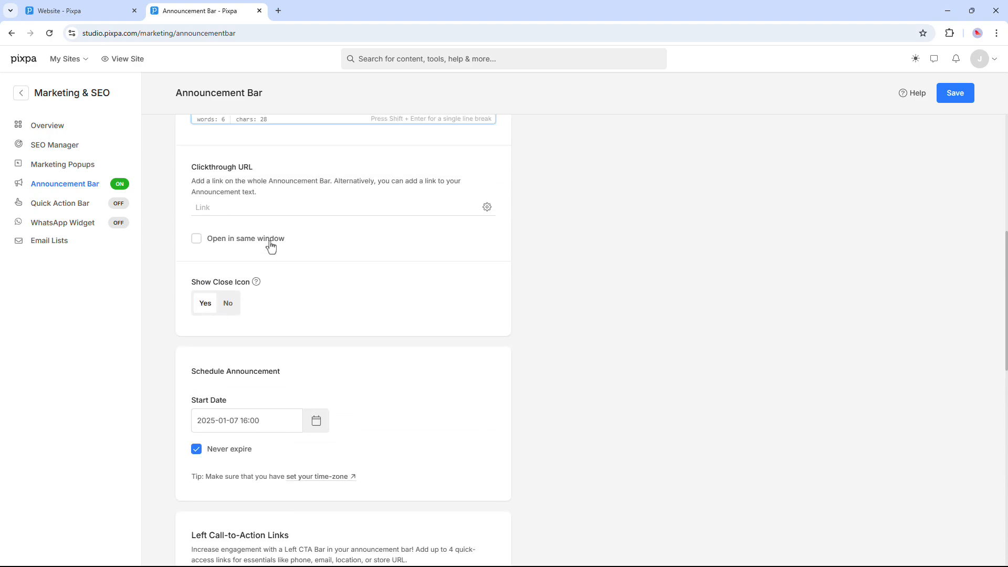
{"action": "scroll", "coordinate": [271, 247], "scroll_direction": "up", "scroll_amount": 2}
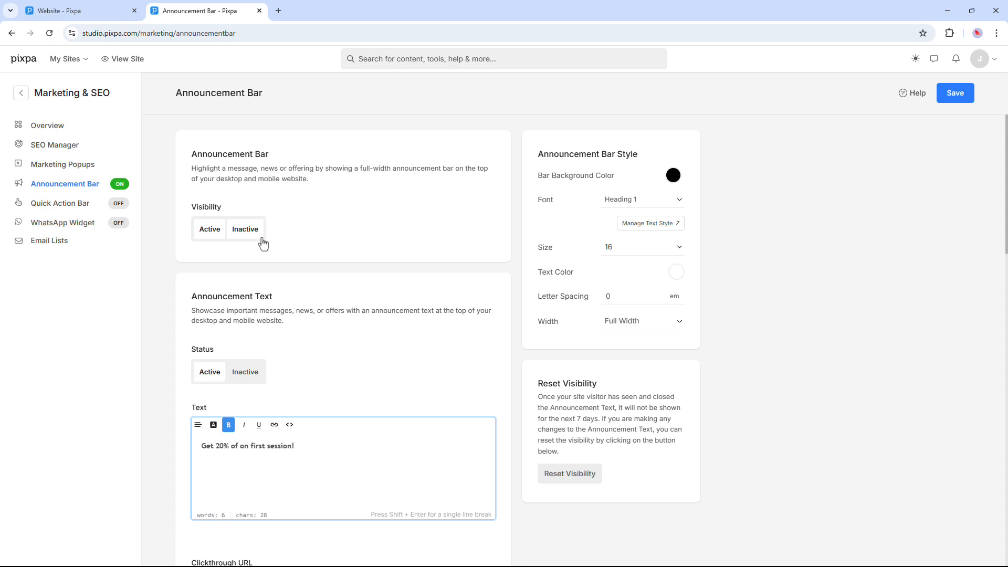
{"action": "left_click", "coordinate": [240, 236]}
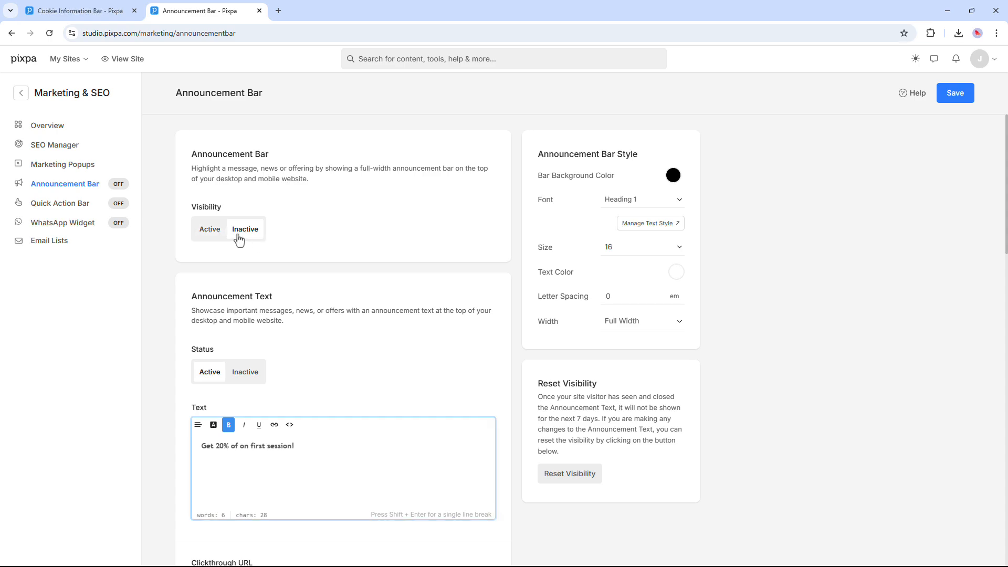
{"action": "left_click", "coordinate": [82, 210]}
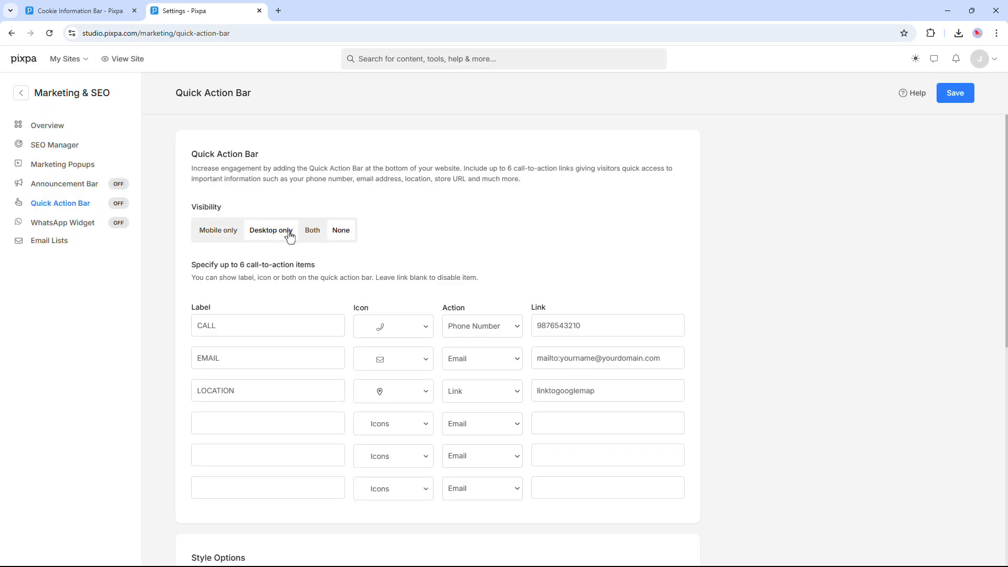
- Show the quick action bar on Both devices, save, and check its CALL, EMAIL, LOCATION buttons live
{"action": "left_click", "coordinate": [313, 231]}
{"action": "left_click", "coordinate": [942, 104]}
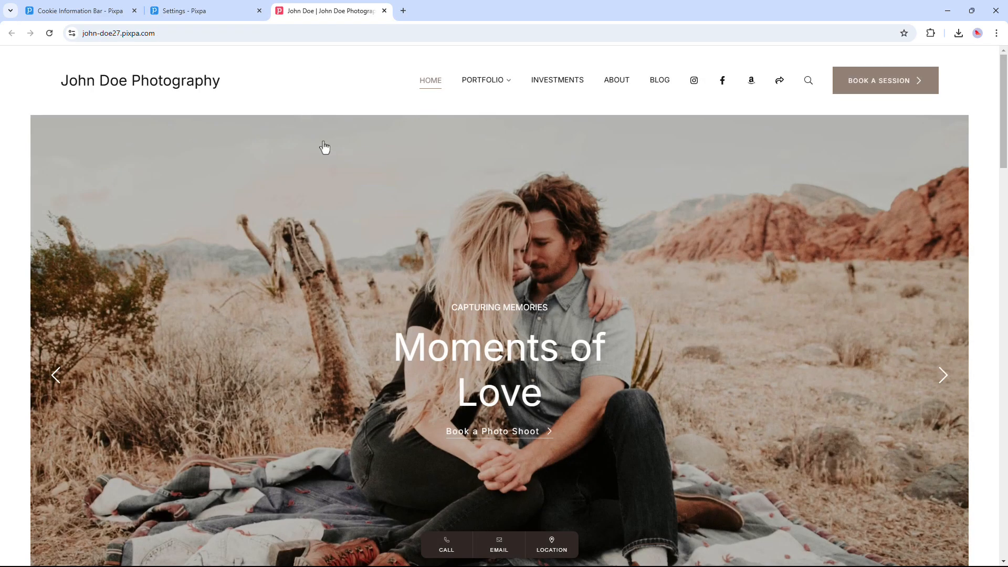
{"action": "scroll", "coordinate": [322, 146], "scroll_direction": "down", "scroll_amount": 2}
{"action": "scroll", "coordinate": [324, 147], "scroll_direction": "down", "scroll_amount": 2}
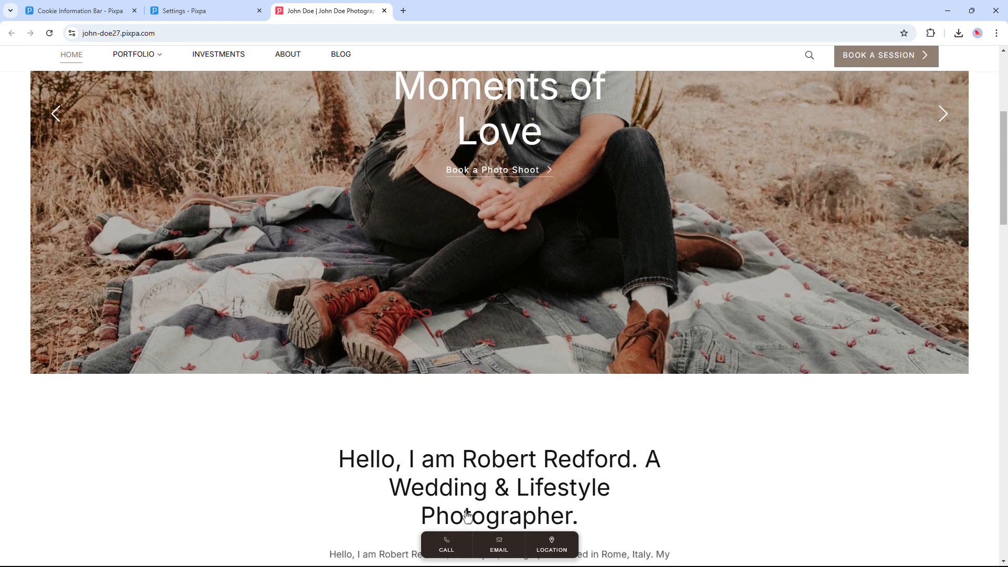
{"action": "scroll", "coordinate": [469, 520], "scroll_direction": "up", "scroll_amount": 4}
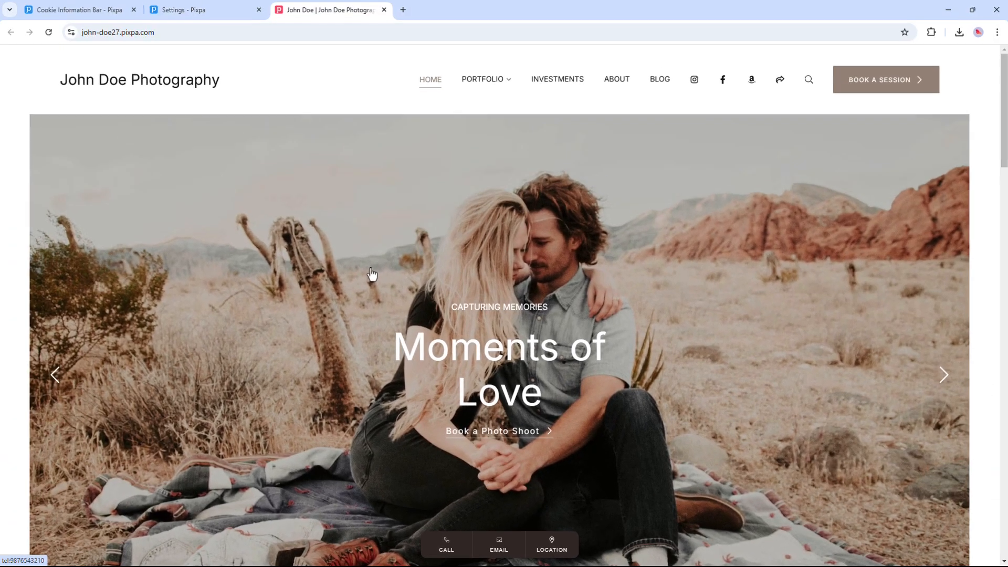
{"action": "left_click", "coordinate": [384, 11]}
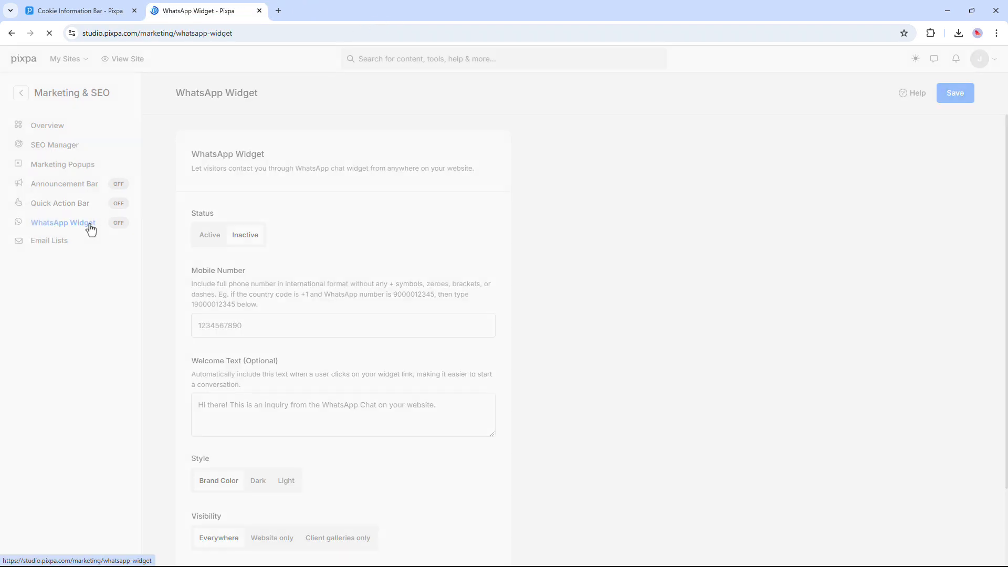
- Activate the WhatsApp widget, check its chat button on the live site, then set it Inactive again
{"action": "left_click", "coordinate": [213, 239]}
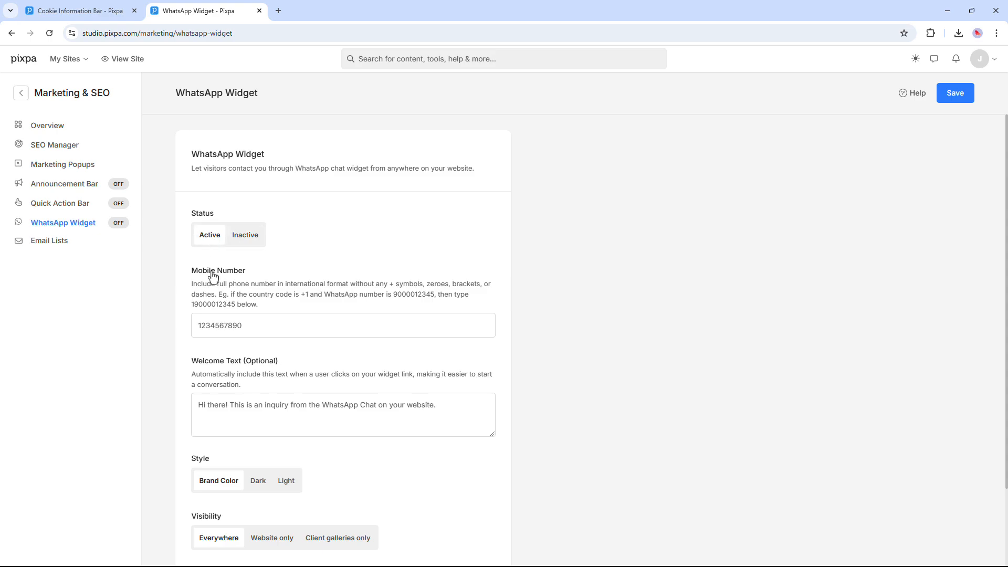
{"action": "left_click", "coordinate": [206, 333]}
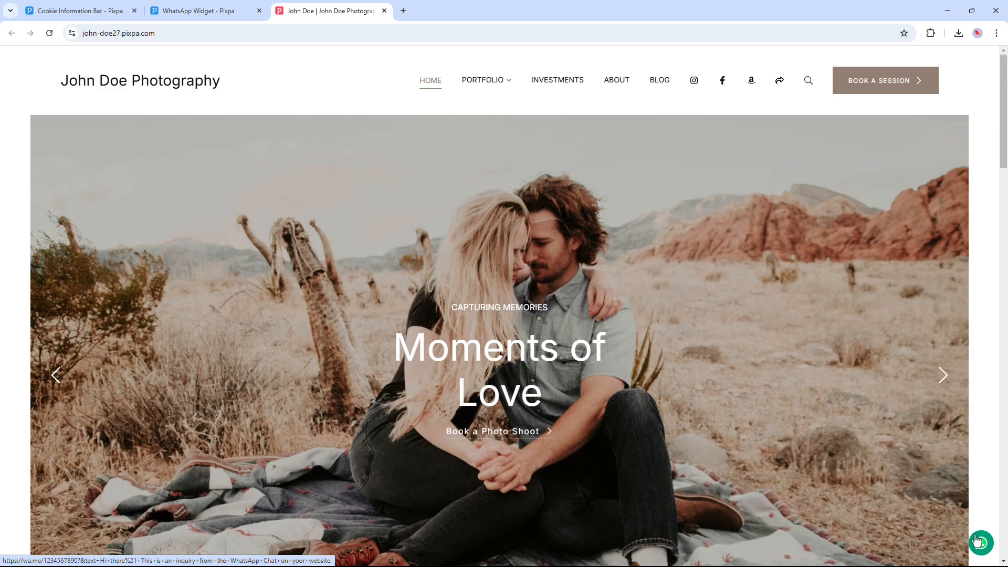
{"action": "left_click", "coordinate": [384, 11]}
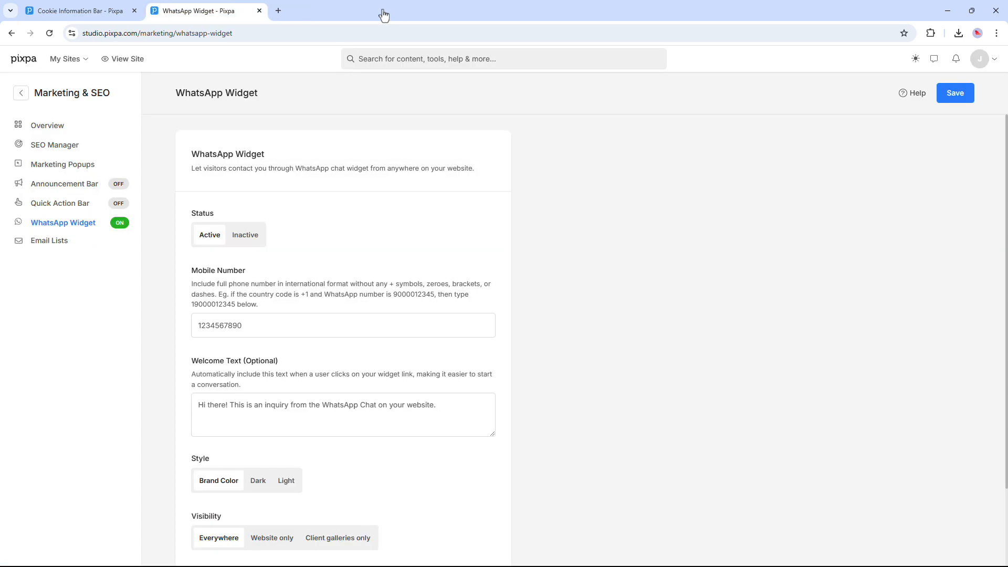
{"action": "left_click", "coordinate": [254, 239]}
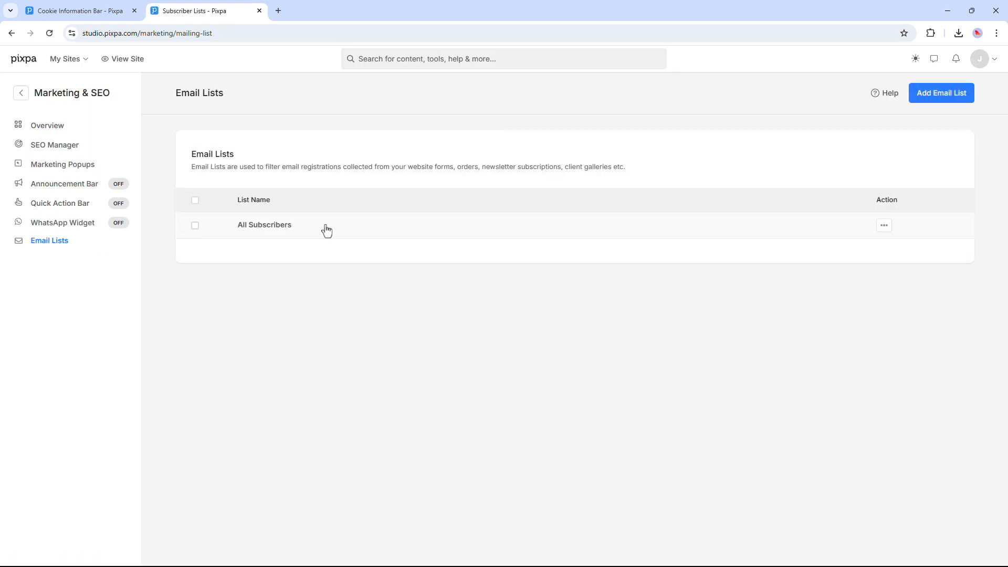
- Open and dismiss the All Subscribers actions menu, then close the Email Lists tab
{"action": "left_click", "coordinate": [880, 229]}
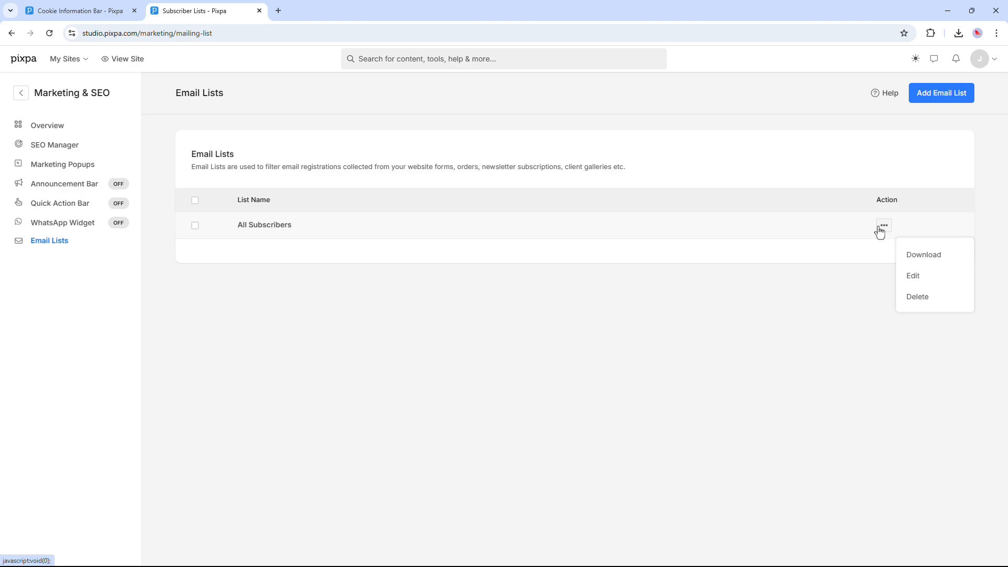
{"action": "left_click", "coordinate": [835, 274]}
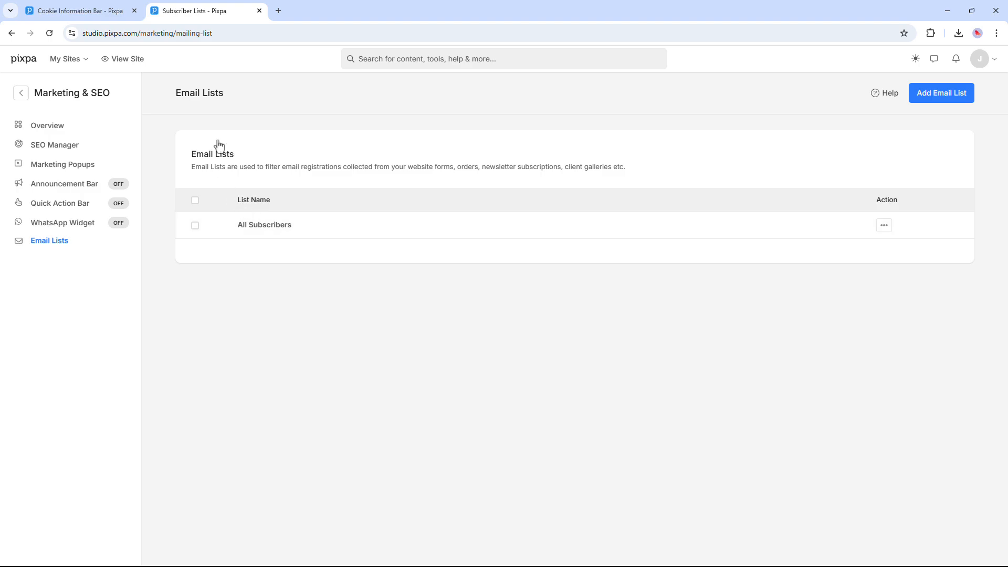
{"action": "left_click", "coordinate": [259, 11]}
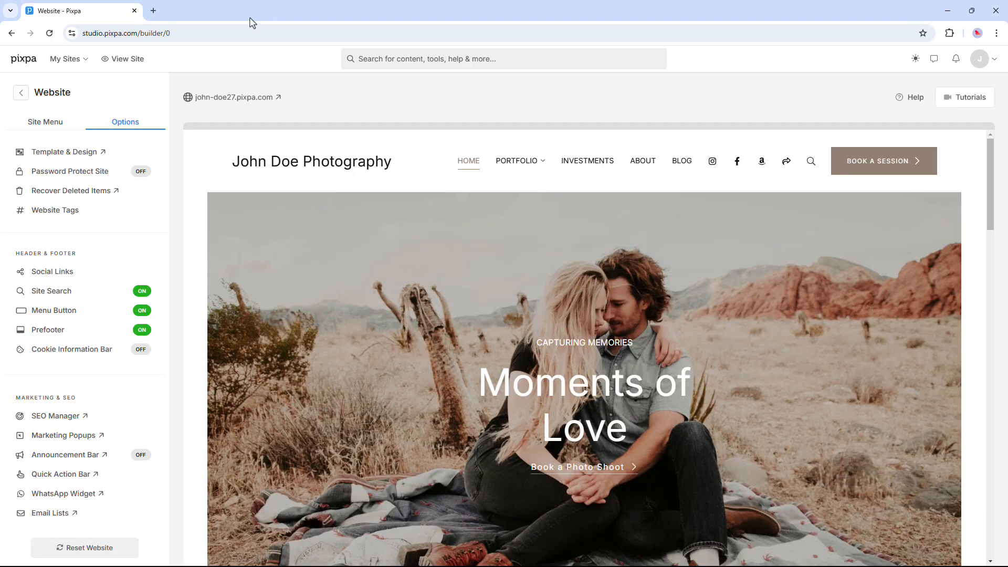